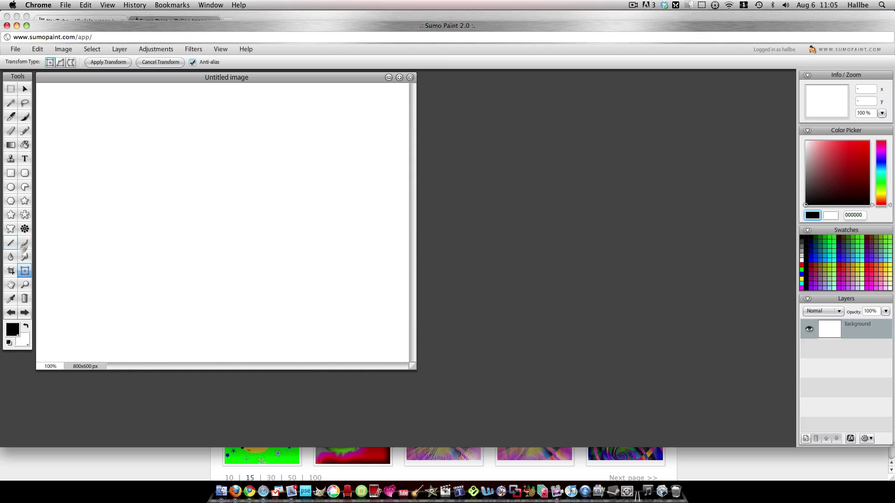
Step: Fill the canvas with a diagonal white-to-dark-red gradient and add a new empty layer above it
left_click(10, 145)
left_click_drag(64, 97, 396, 341)
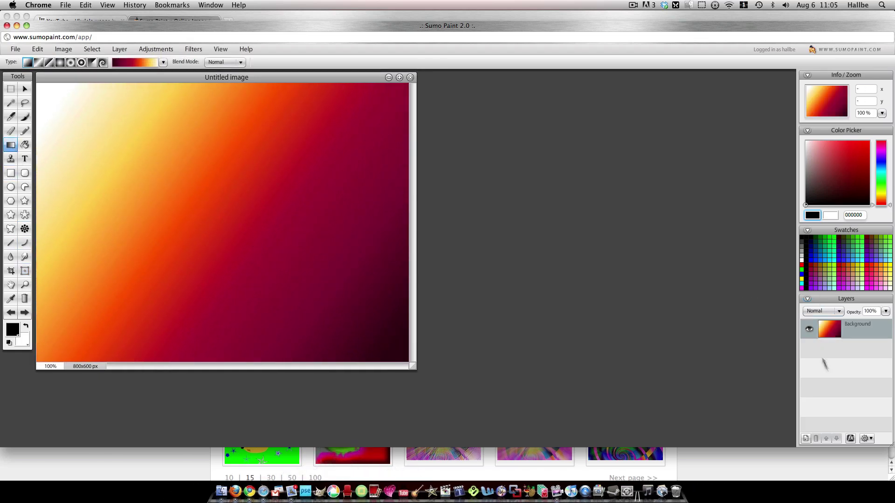
left_click(805, 439)
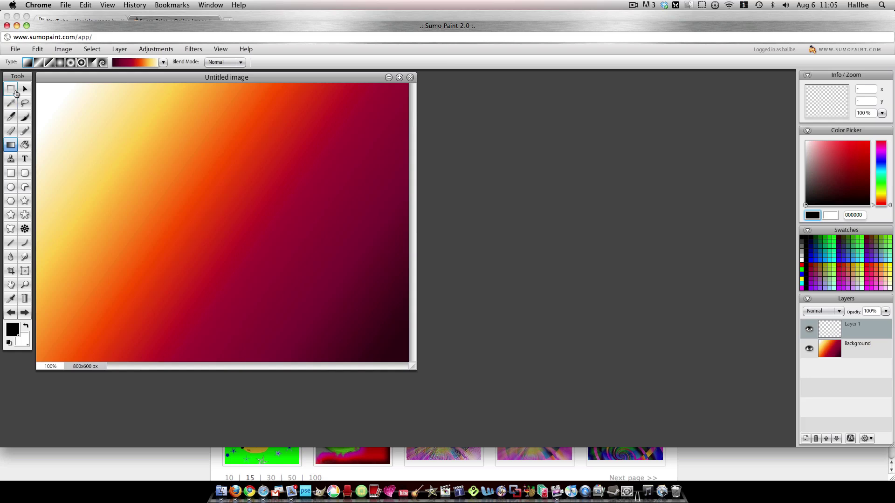
Step: Scribble thick black freehand loops across the gradient on Layer 1 with the Brush
left_click(24, 131)
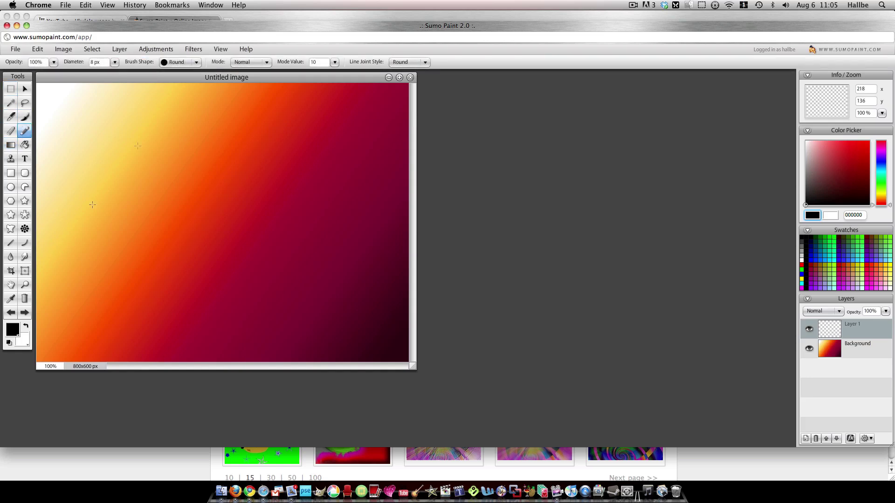
mouse_move(90, 96)
left_mouse_down()
mouse_move(80, 229)
mouse_move(252, 252)
mouse_move(263, 228)
mouse_move(239, 91)
mouse_move(149, 284)
mouse_move(387, 364)
mouse_move(117, 126)
mouse_move(136, 322)
mouse_move(172, 200)
mouse_move(121, 177)
mouse_move(125, 212)
mouse_move(205, 274)
left_mouse_up()
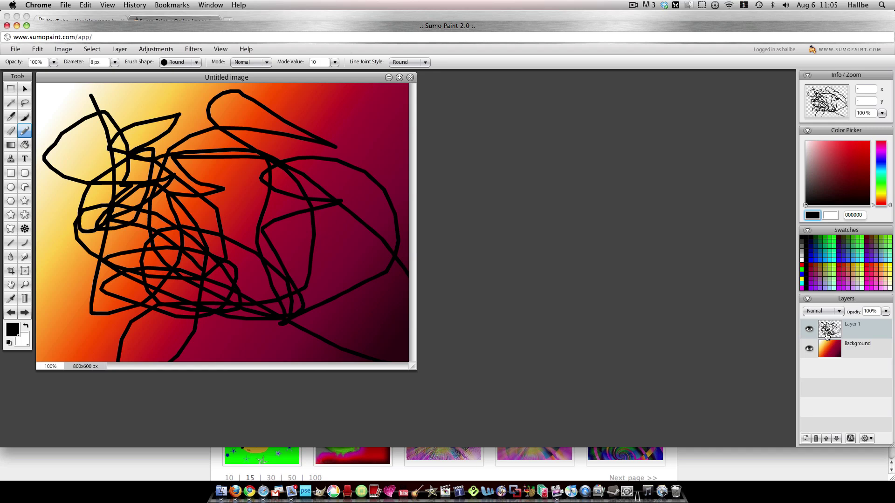
Step: Apply a randomized Triangular Pattern to Layer 1 at Scale 19 with a shifted centre point
left_click(827, 334)
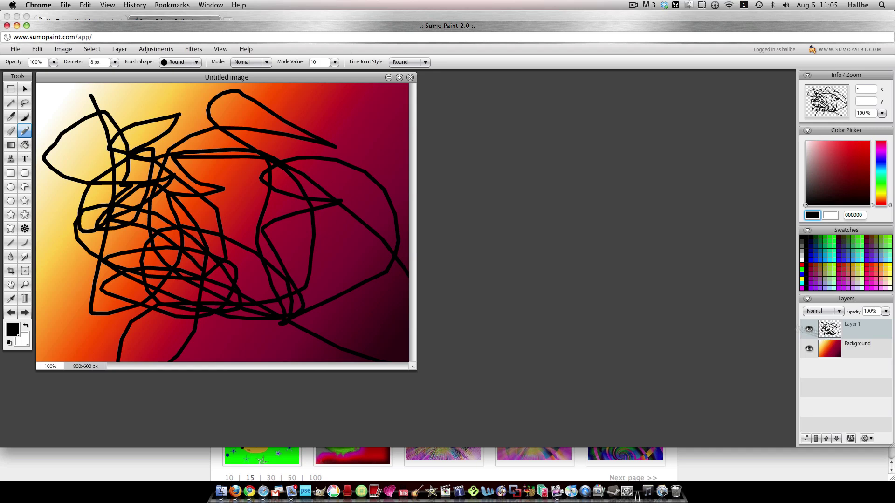
left_click(192, 49)
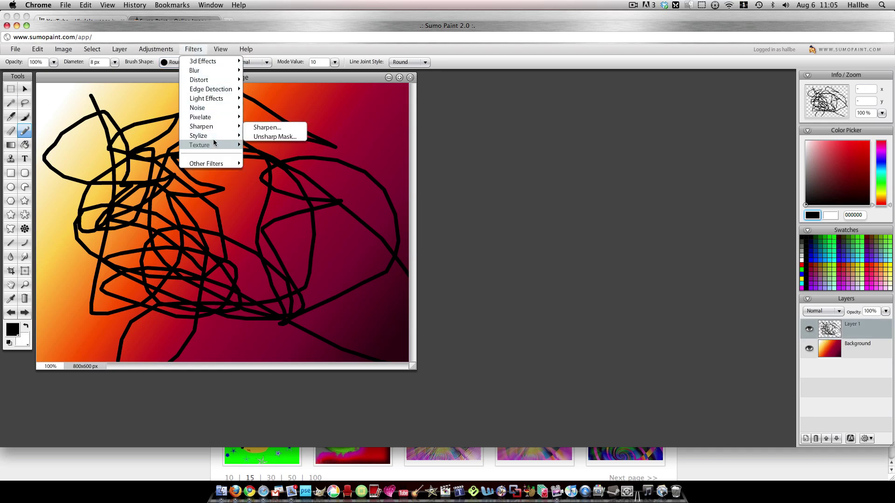
mouse_move(233, 80)
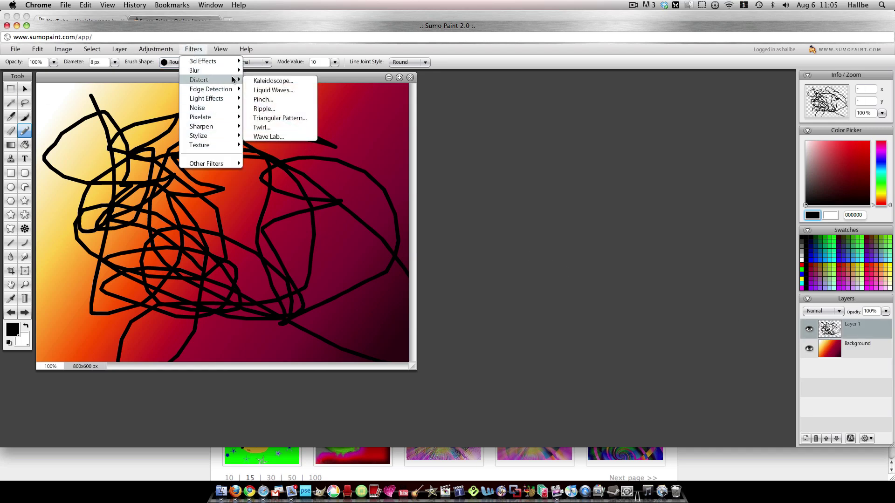
left_click(282, 119)
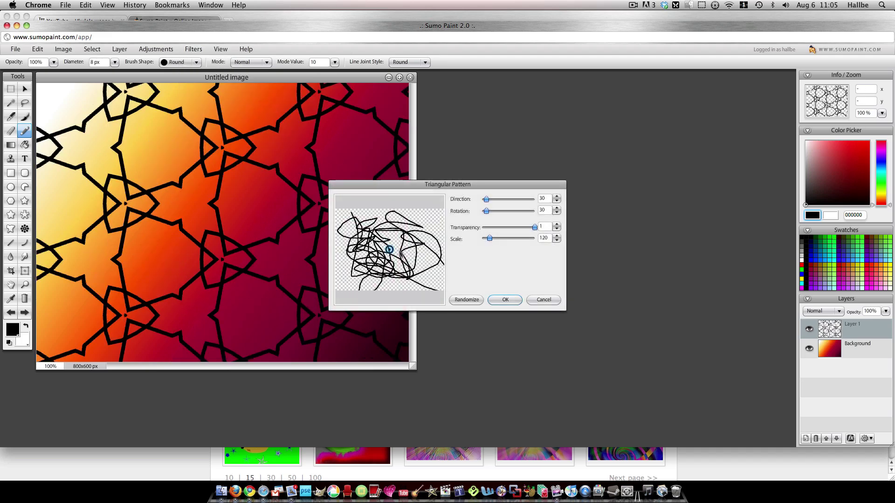
left_click(460, 301)
left_click(460, 301)
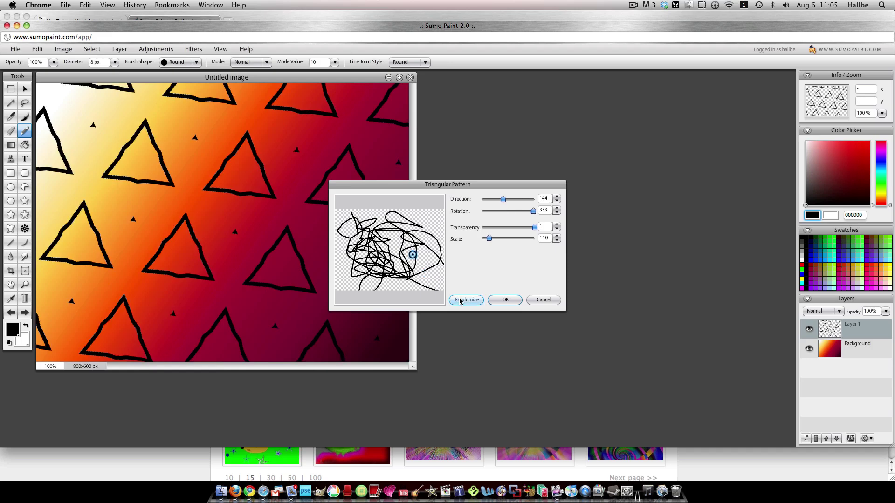
left_click_drag(487, 240, 483, 242)
left_click_drag(413, 255, 393, 268)
left_click_drag(485, 235, 483, 237)
mouse_move(384, 248)
left_mouse_down()
mouse_move(391, 235)
mouse_move(417, 252)
left_mouse_up()
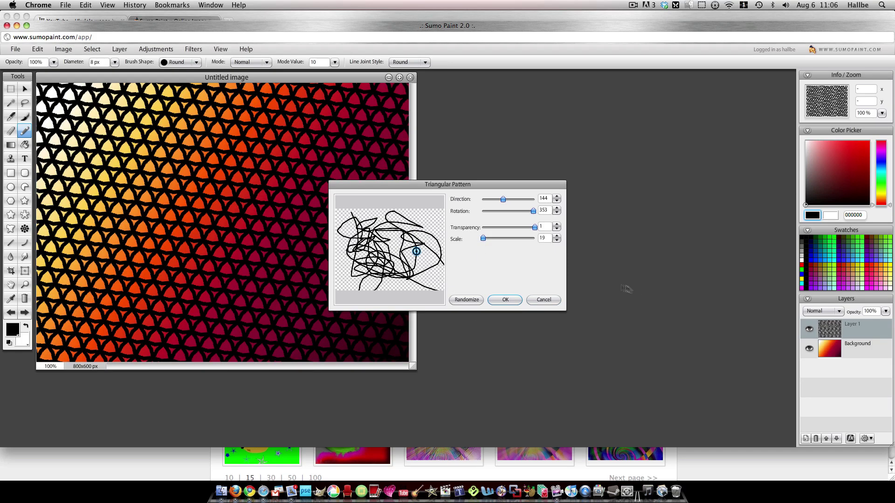
Step: Apply the triangular pattern, fade Layer 1 to 20% opacity, and merge it into the Background
left_click(505, 300)
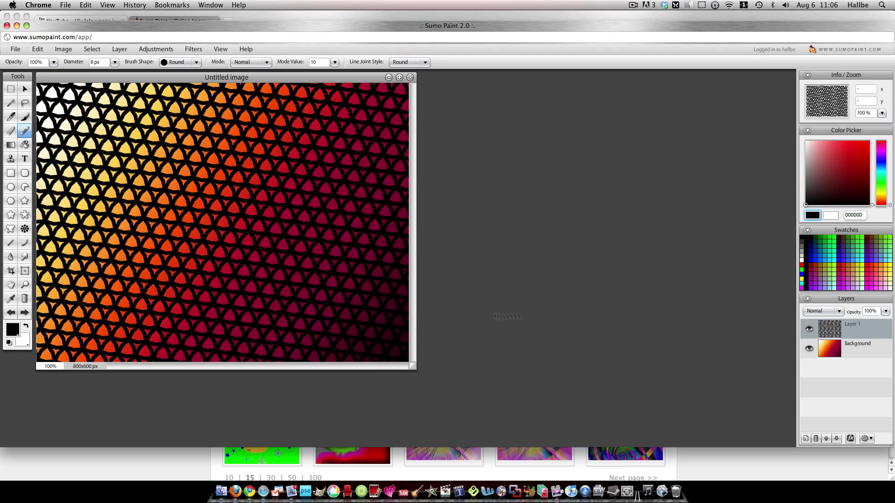
left_click(841, 311)
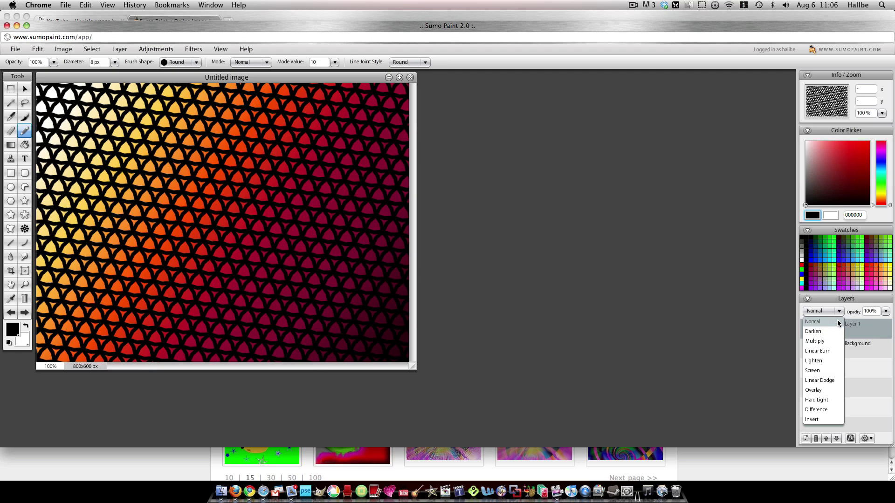
left_click(886, 314)
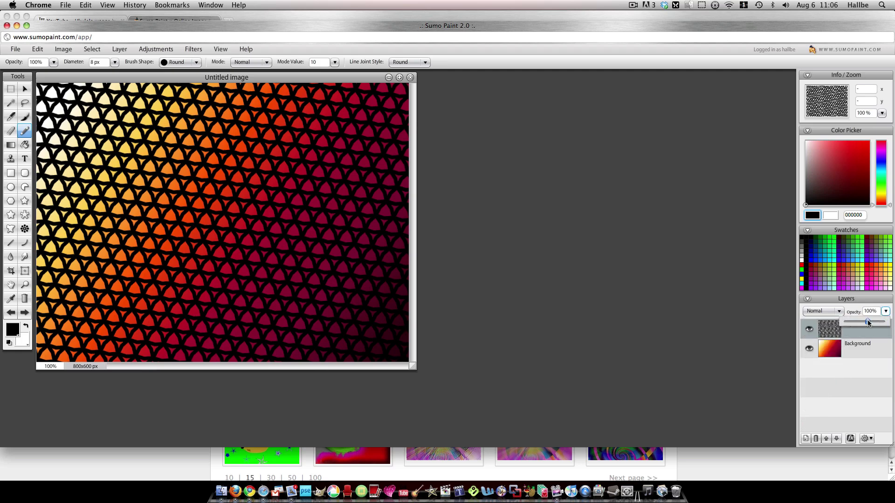
left_click_drag(868, 323, 847, 325)
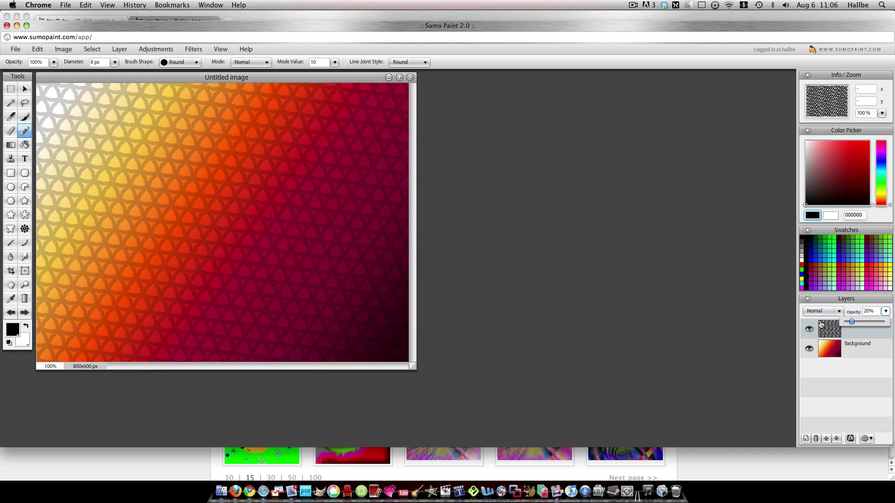
right_click(821, 324)
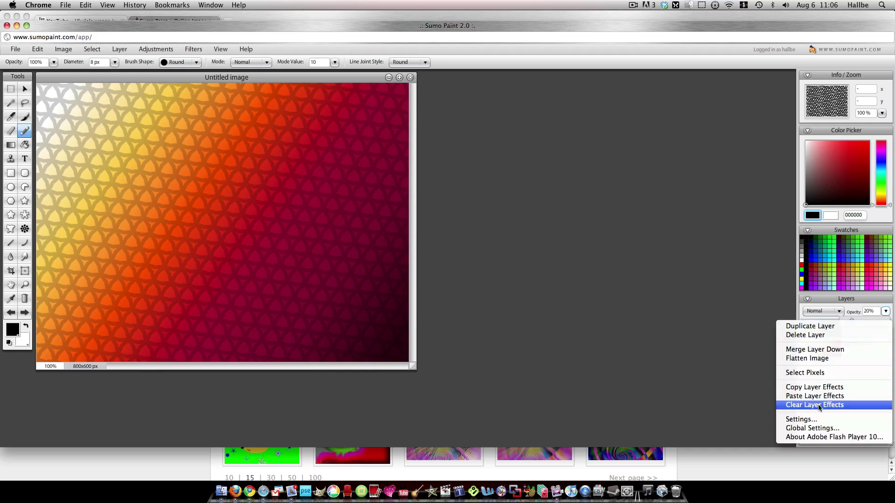
left_click(825, 351)
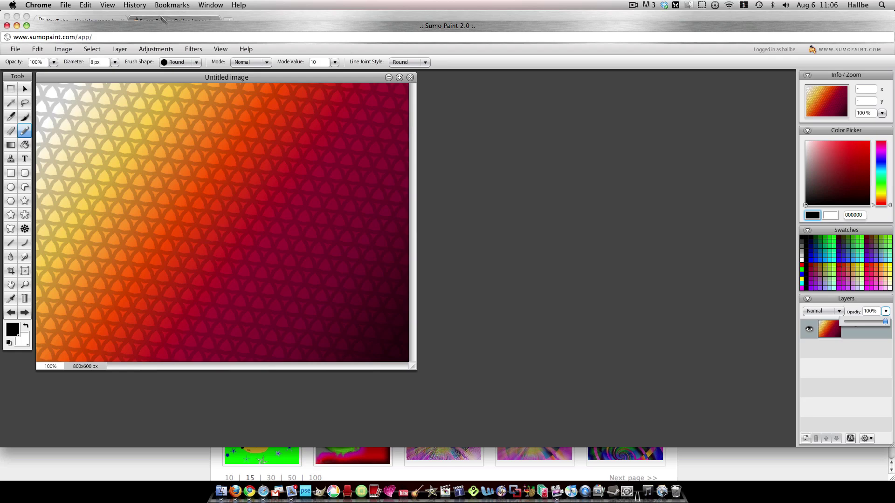
Step: Emboss the merged image with a raised intensity
left_click(193, 49)
mouse_move(228, 135)
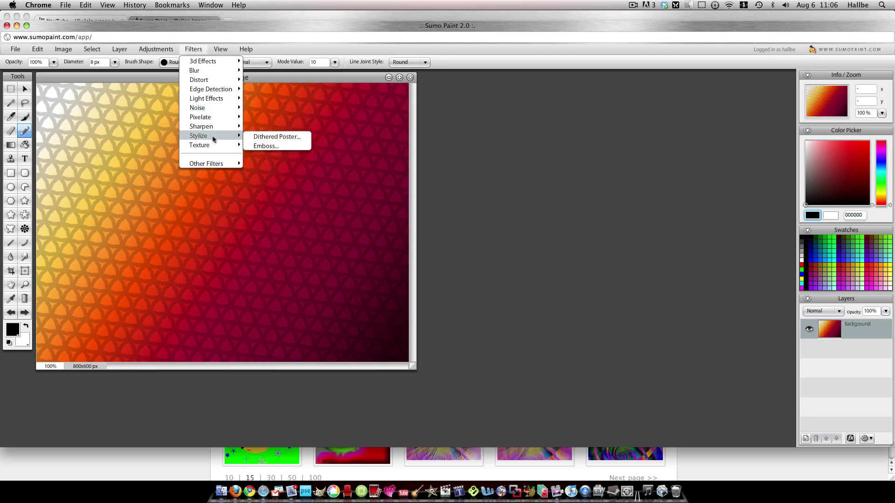
left_click(265, 145)
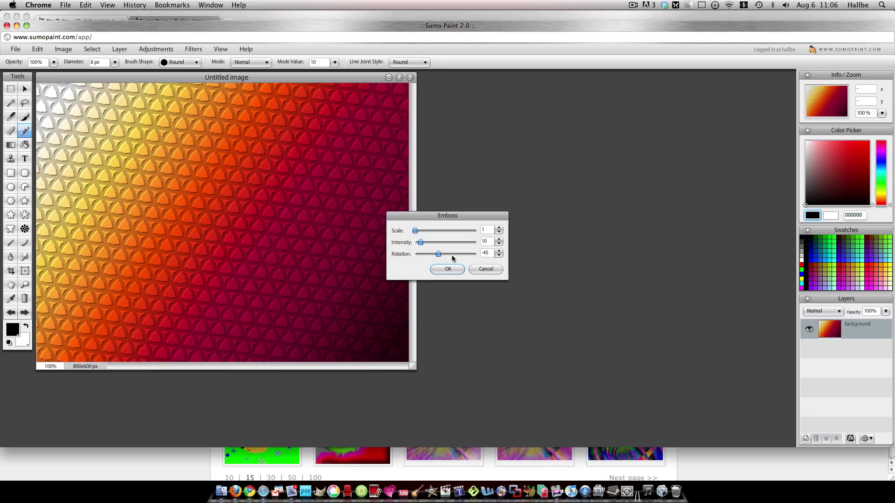
mouse_move(426, 242)
left_mouse_down()
mouse_move(433, 239)
mouse_move(424, 242)
left_mouse_up()
left_click(448, 269)
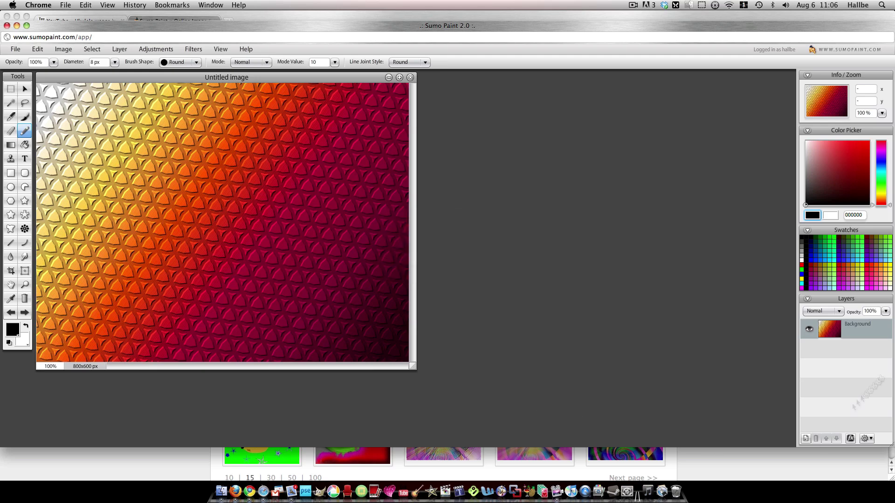
Step: Duplicate the Background layer and start a Free Transform on the copy
right_click(831, 325)
left_click(830, 328)
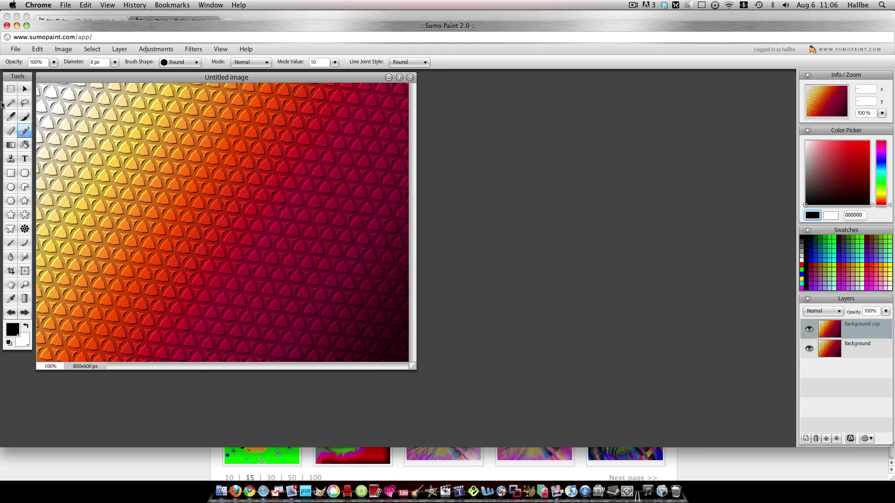
left_click(25, 89)
right_click(126, 109)
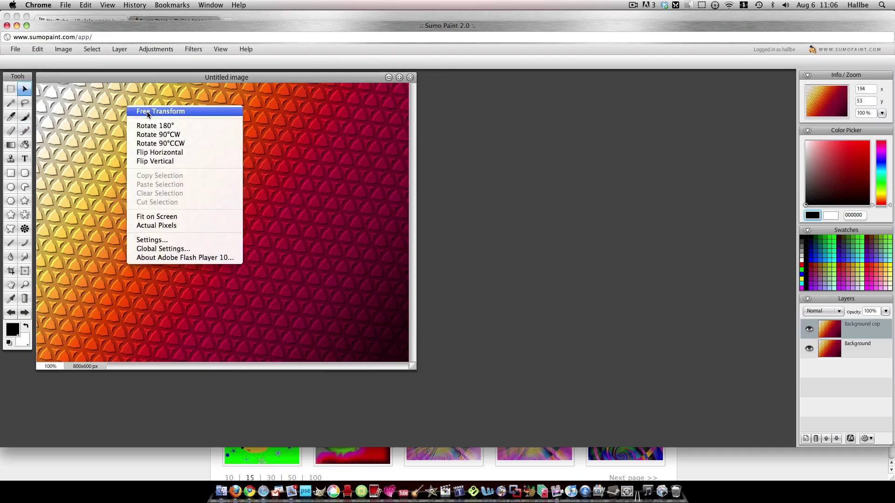
left_click(147, 111)
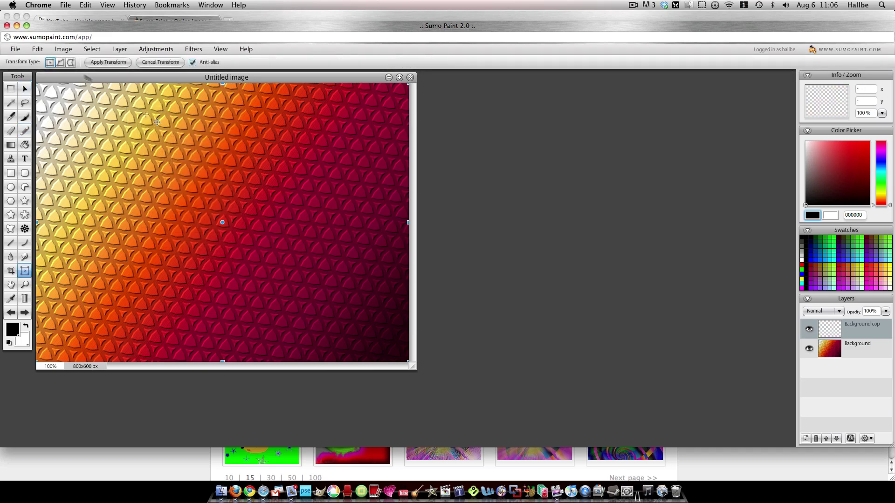
Step: Warp the copy on a 3x3 grid, pulling the top middle down into a deep curve
left_click(71, 62)
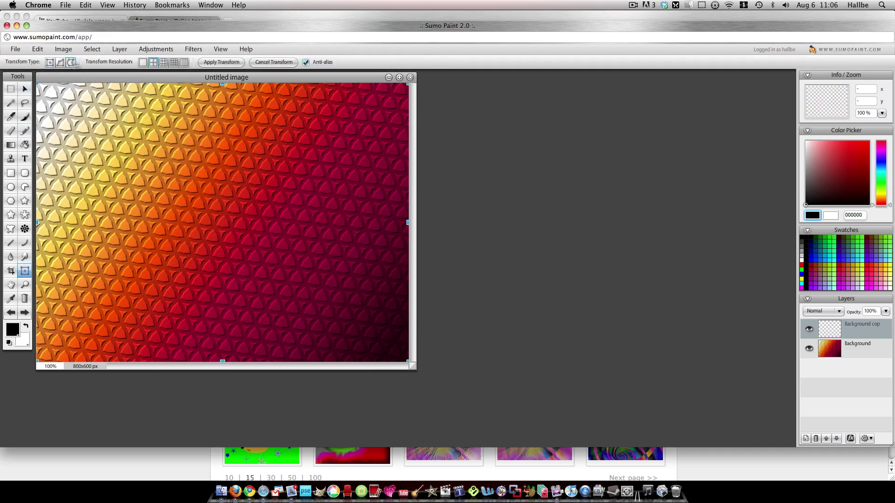
left_click(154, 64)
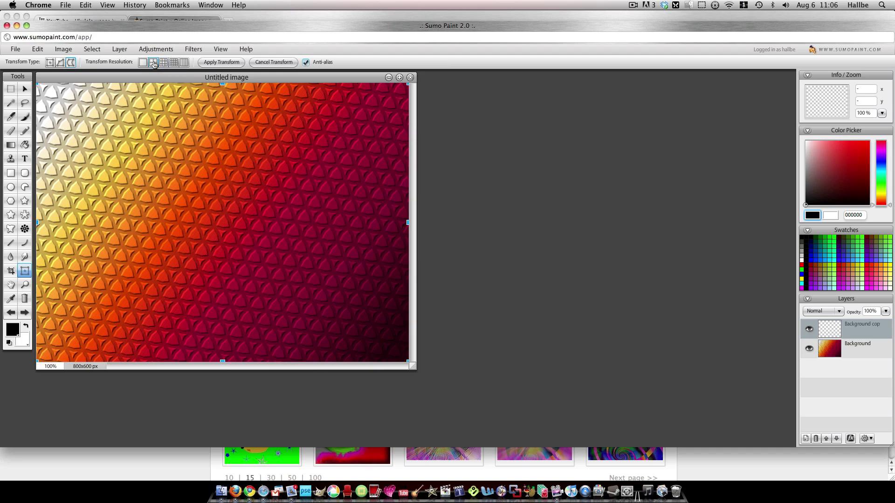
left_click(400, 79)
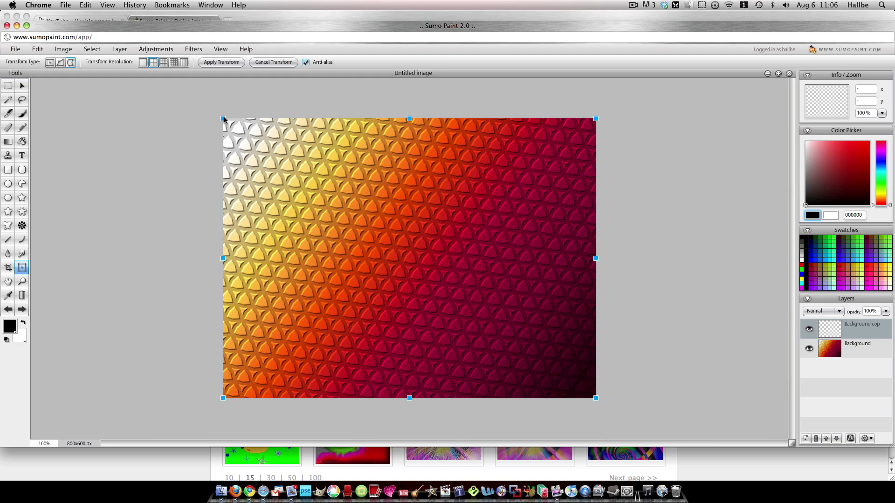
mouse_move(224, 120)
left_mouse_down()
mouse_move(242, 139)
mouse_move(335, 184)
mouse_move(303, 217)
mouse_move(221, 110)
mouse_move(229, 127)
left_mouse_up()
left_click_drag(411, 131, 406, 330)
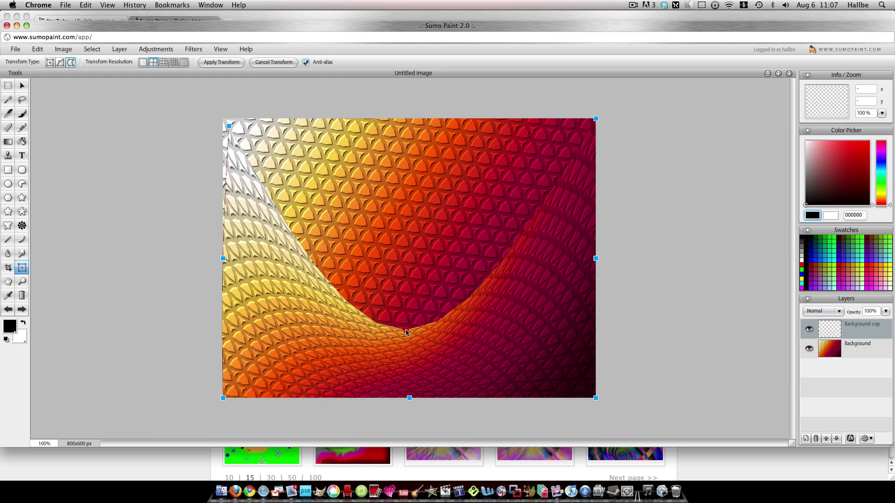
Step: Commit the warp, then blur the Background layer with a low-quality Gaussian Blur of 10
left_click(841, 349)
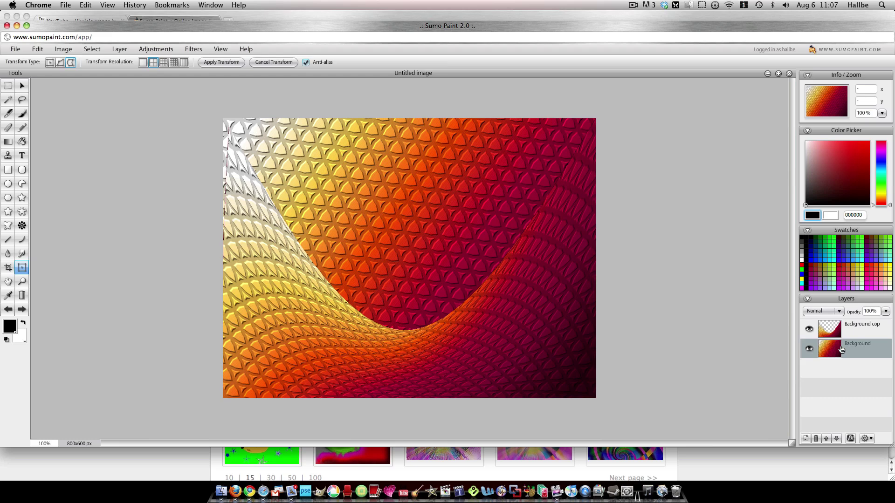
left_click(193, 49)
mouse_move(214, 75)
left_click(281, 73)
left_click(193, 49)
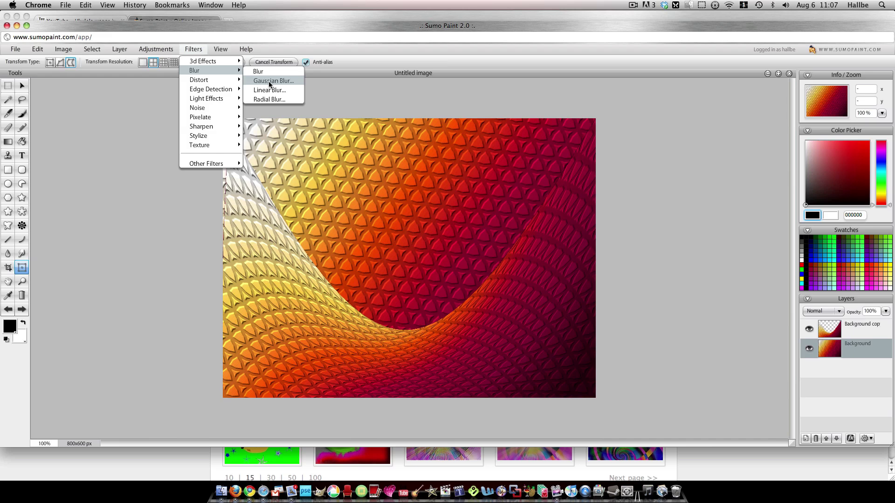
left_click(268, 80)
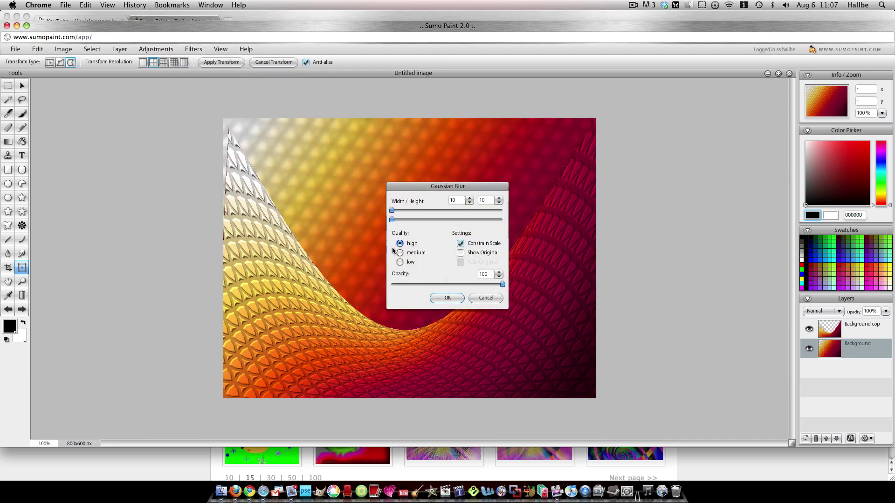
left_click(400, 262)
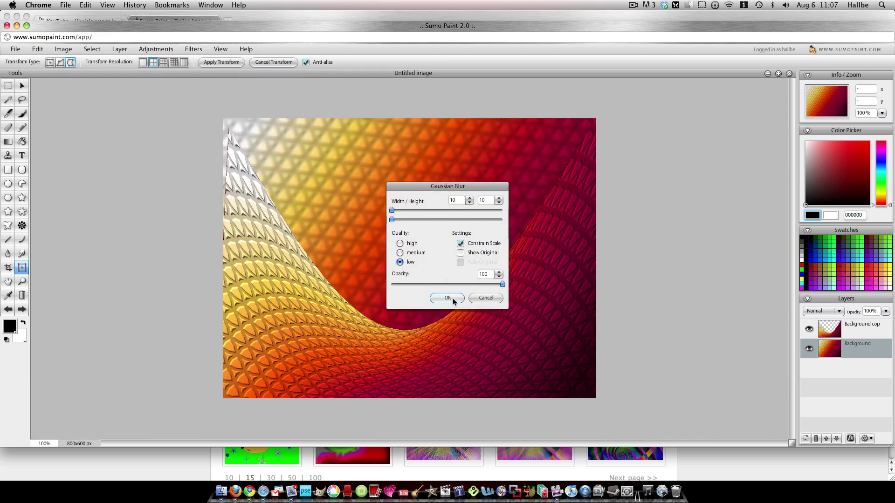
left_click(447, 298)
Step: Darken the Background to brightness -58 with Hue / Saturation
left_click(164, 49)
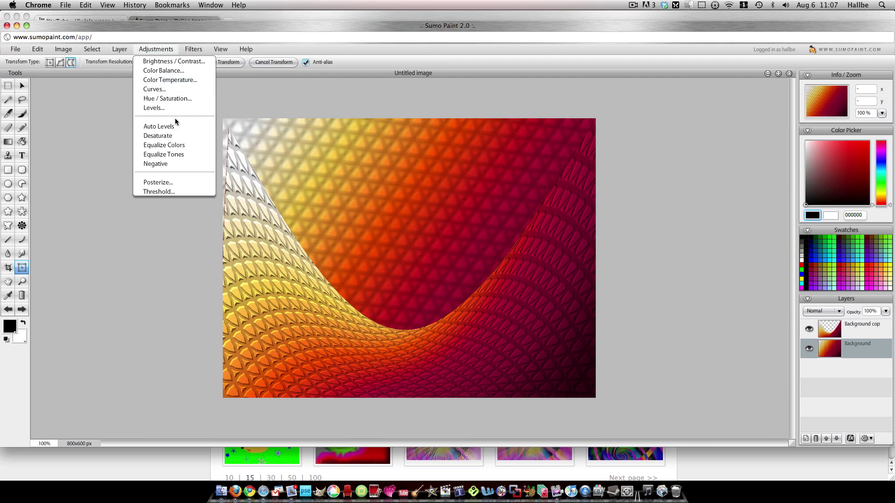
left_click(175, 99)
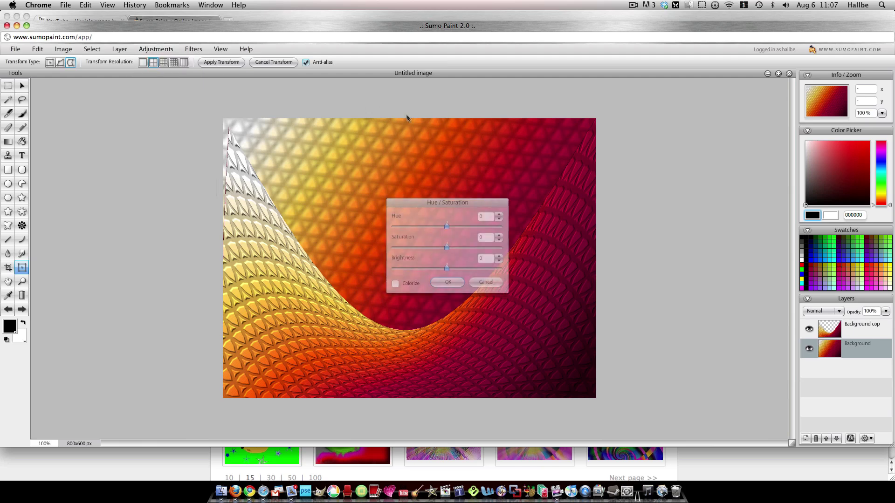
left_click(435, 270)
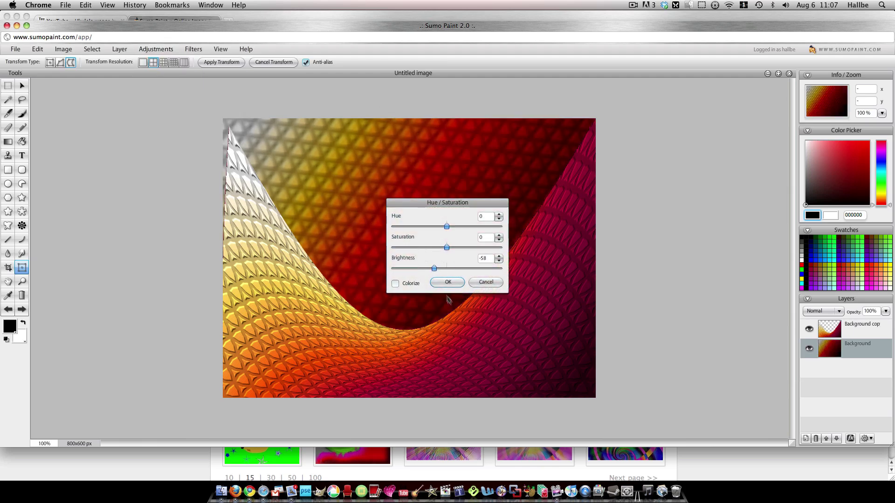
Step: Apply the darkening and duplicate the Background layer
left_click(446, 282)
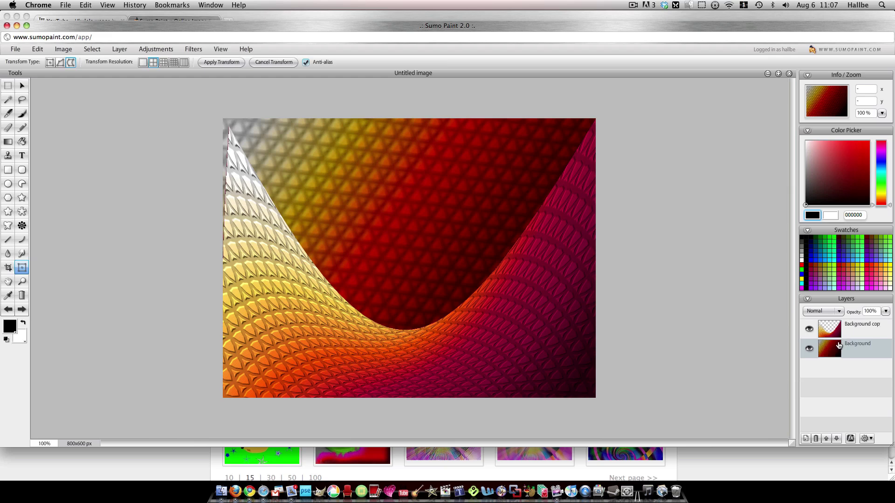
right_click(838, 346)
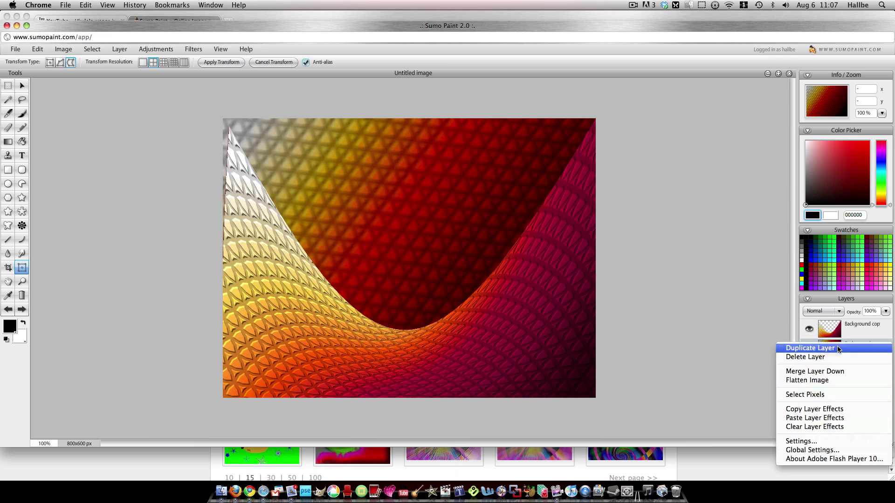
left_click(838, 349)
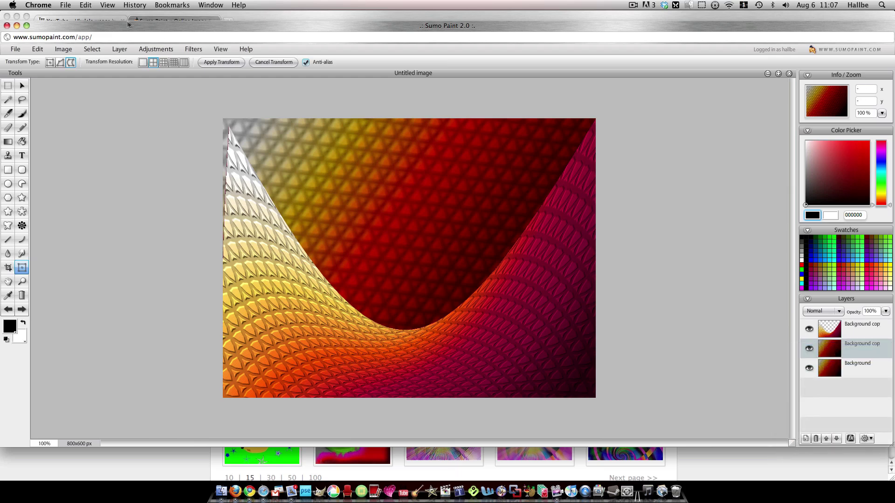
Step: Render a rotated 3D cube with Cube Designer, Light Y 81 and adjusted focal length
left_click(194, 50)
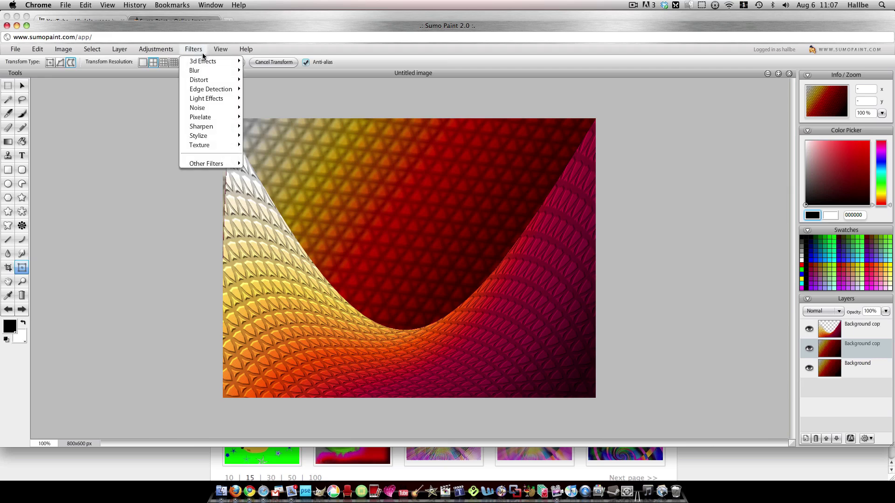
mouse_move(201, 63)
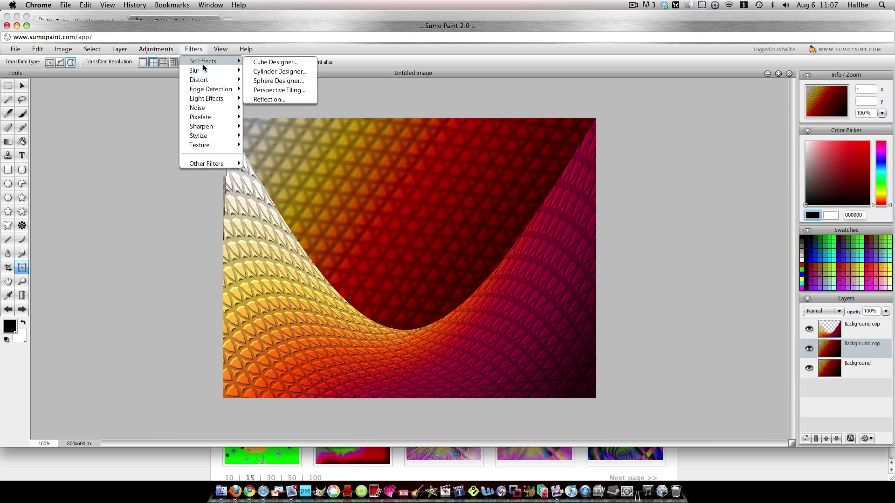
left_click(286, 64)
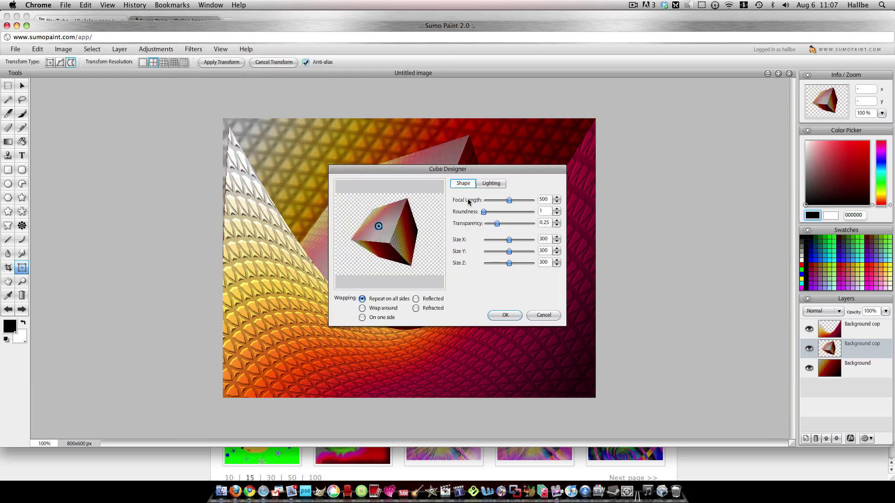
left_click_drag(474, 169, 706, 111)
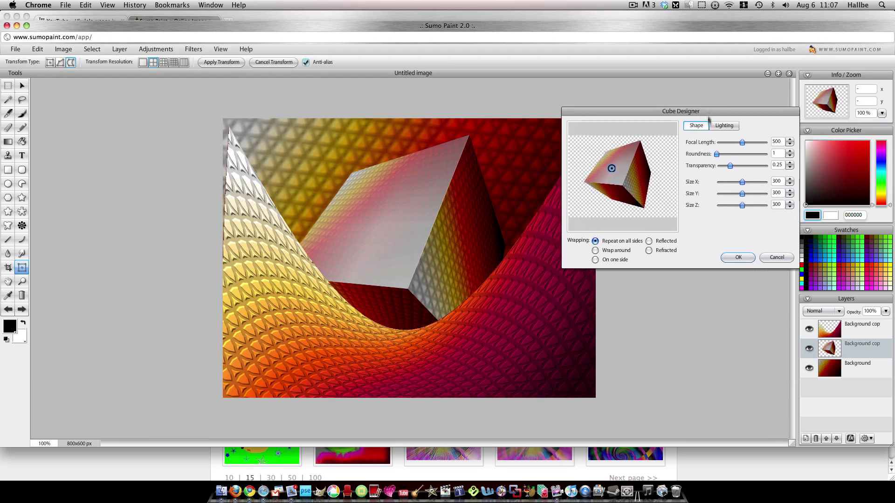
mouse_move(617, 170)
left_mouse_down()
mouse_move(645, 156)
mouse_move(633, 168)
left_mouse_up()
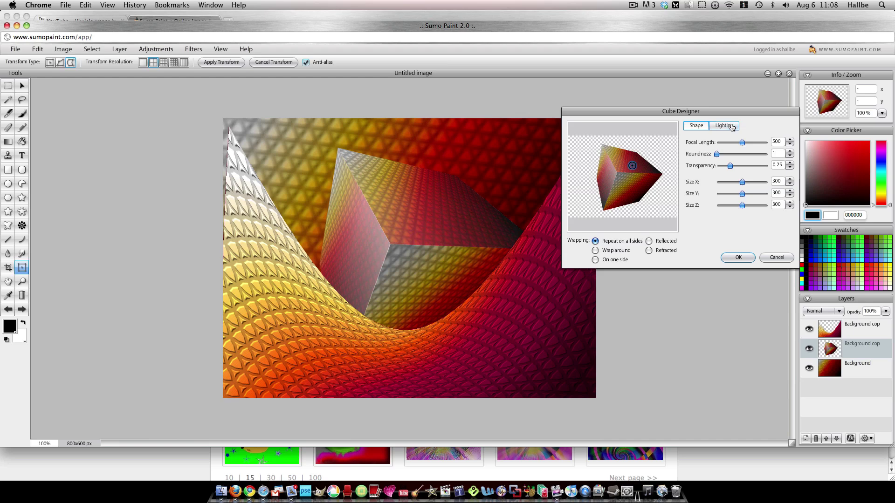
left_click(732, 126)
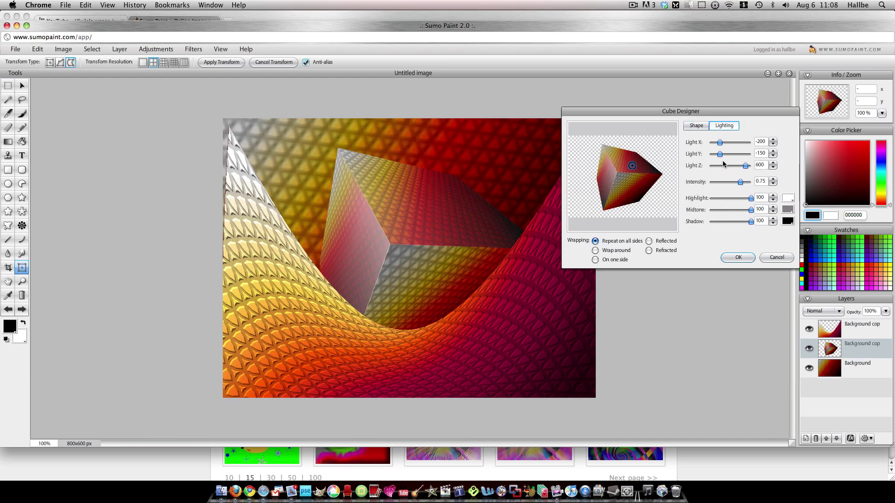
left_click_drag(720, 155, 737, 153)
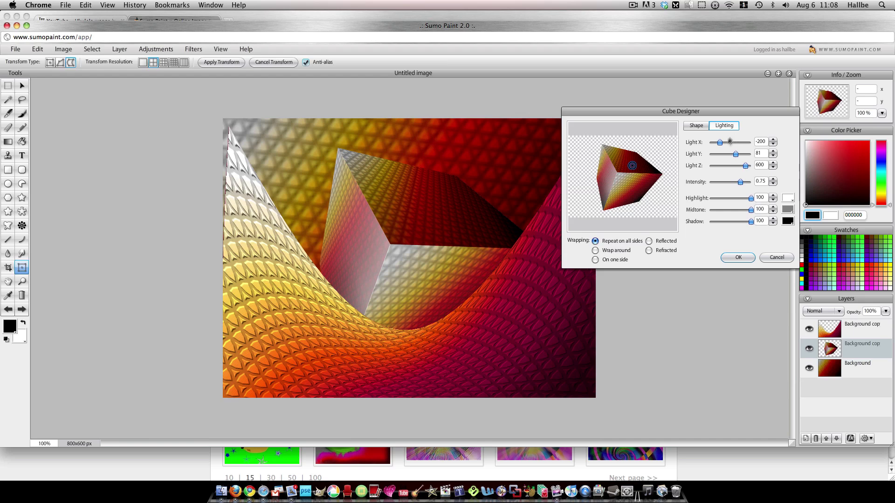
left_click(697, 127)
left_click_drag(739, 143, 744, 146)
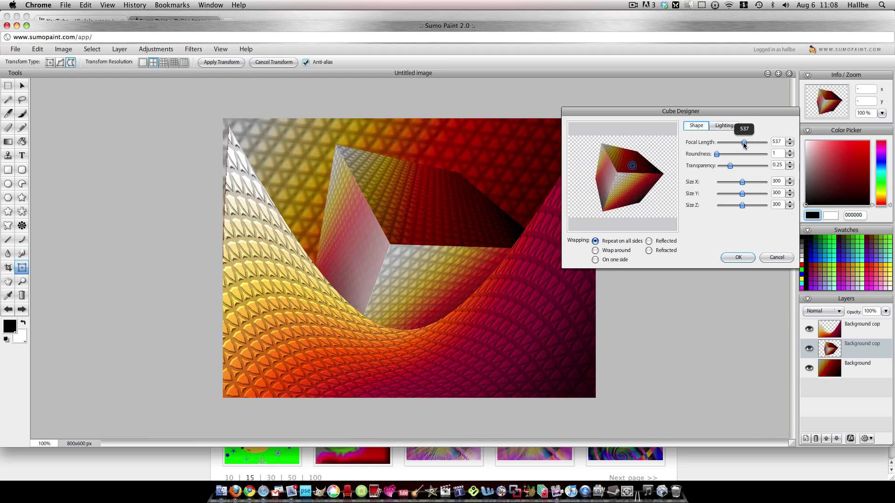
key("Return")
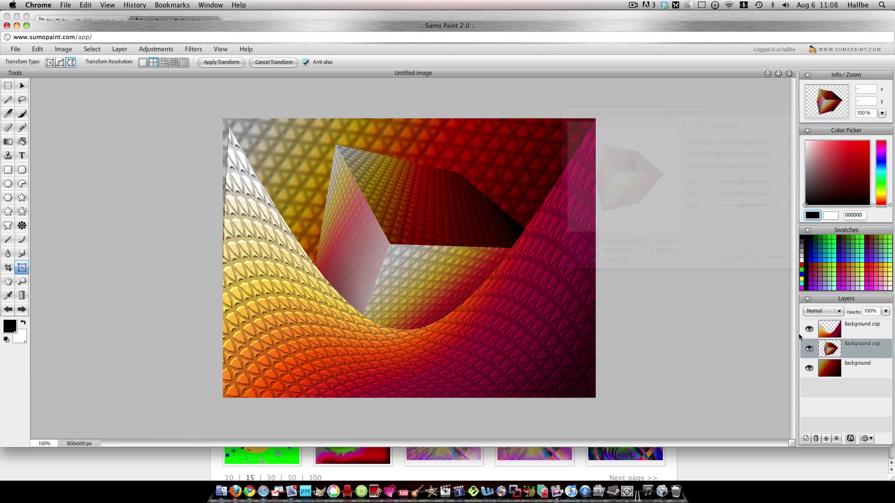
Step: Free-transform the cube to scale it down and move it up-left above the wave's dip
right_click(381, 230)
left_click(397, 235)
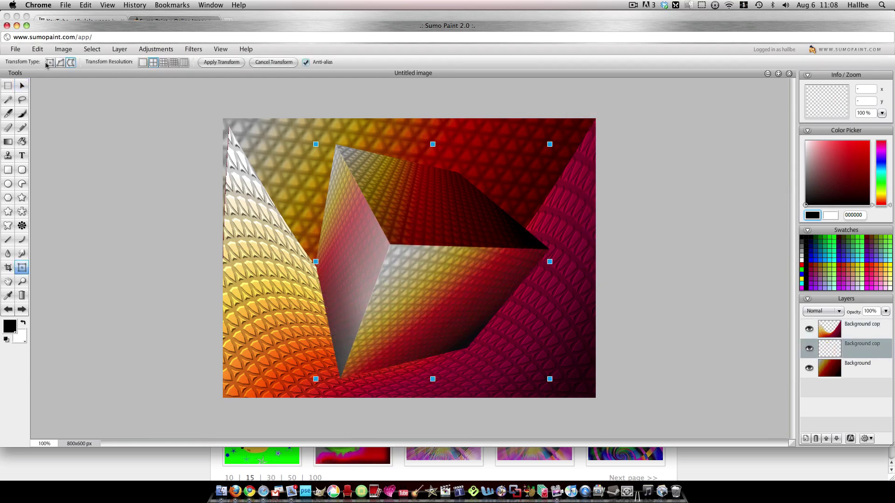
left_click(49, 63)
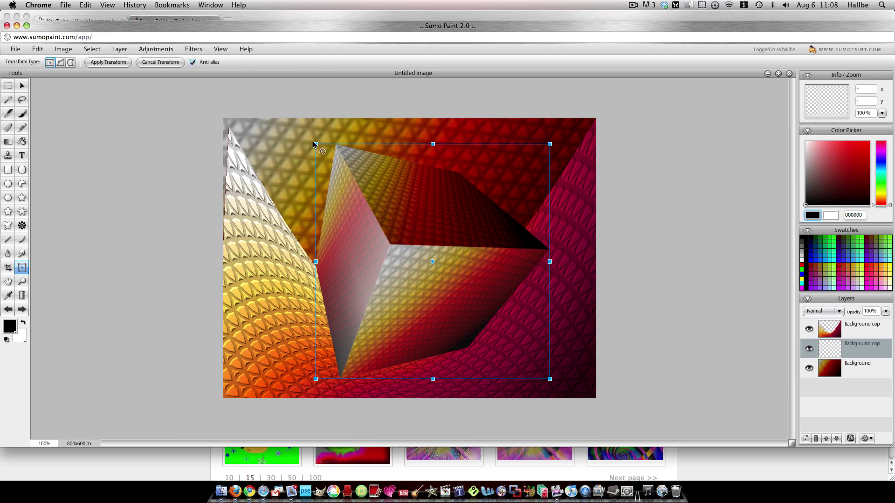
left_click_drag(316, 144, 368, 203)
left_click_drag(422, 261, 392, 193)
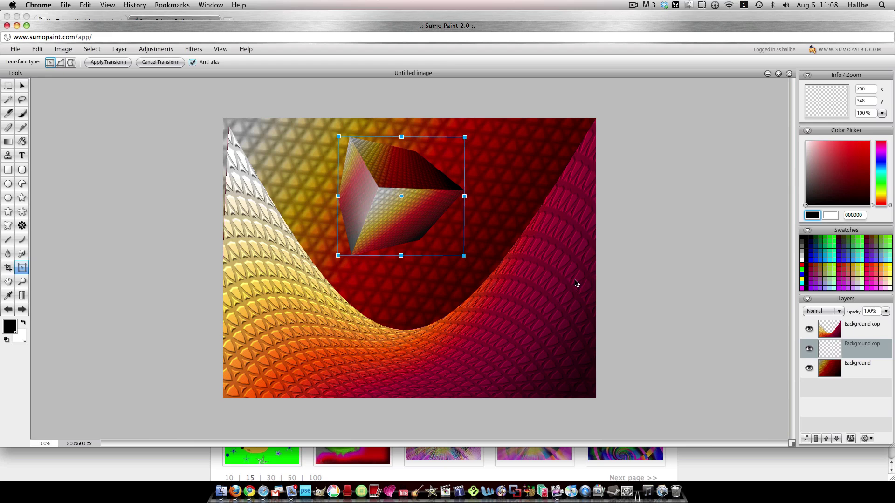
Step: Duplicate the cube layer, place the copy beneath the cube, and move it to the canvas bottom
right_click(828, 346)
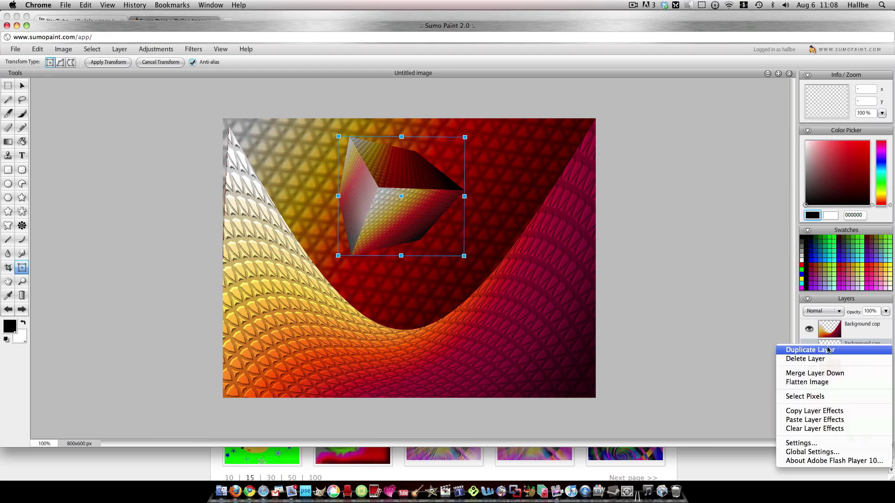
left_click(776, 347)
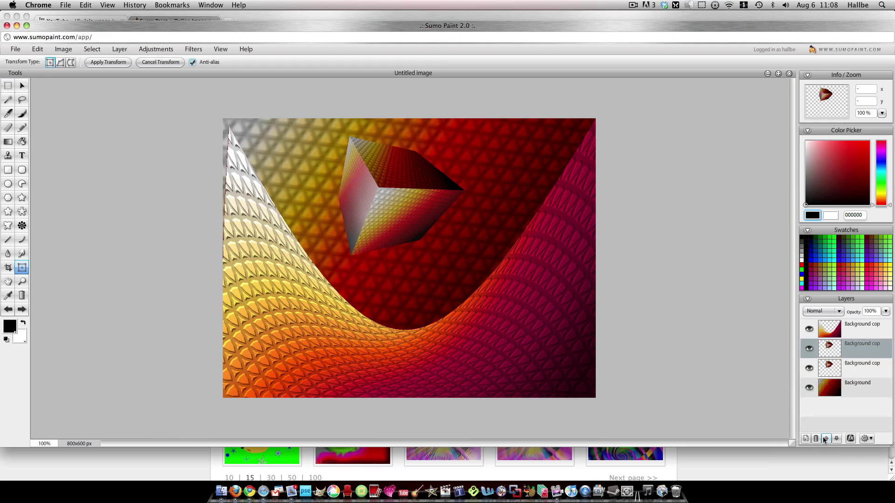
left_click(824, 440)
left_click(22, 85)
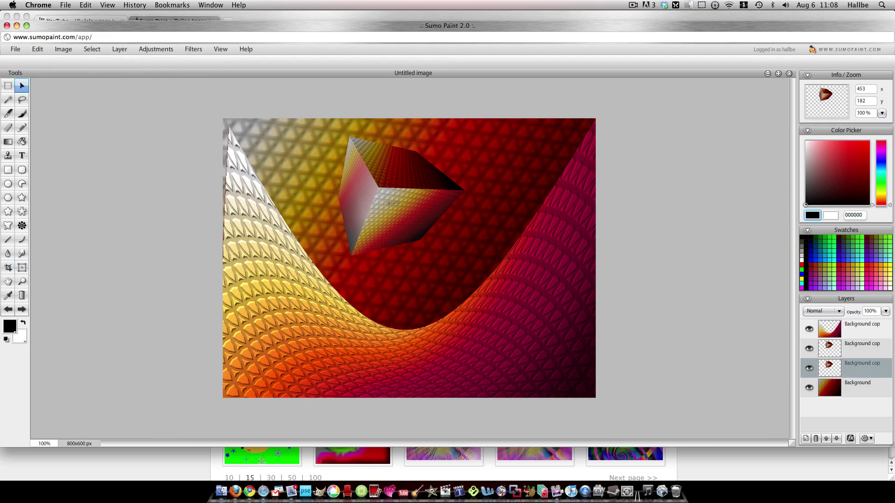
left_click_drag(387, 204, 382, 280)
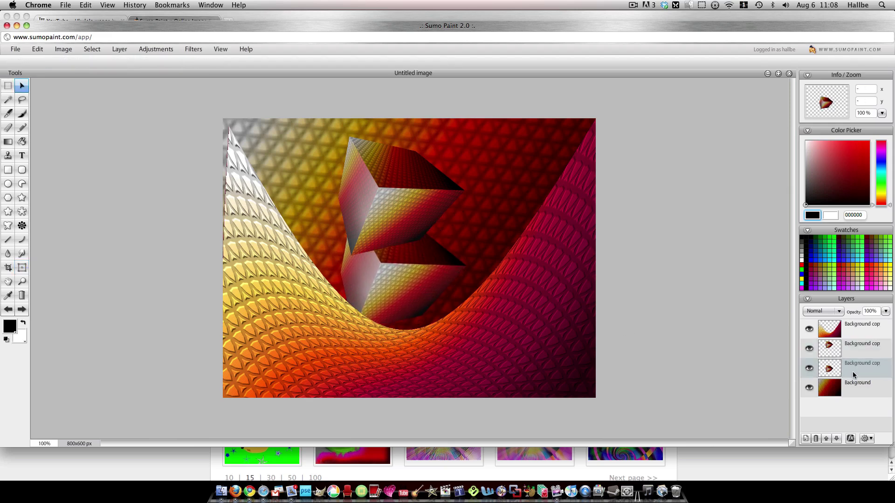
left_click_drag(853, 375, 852, 327)
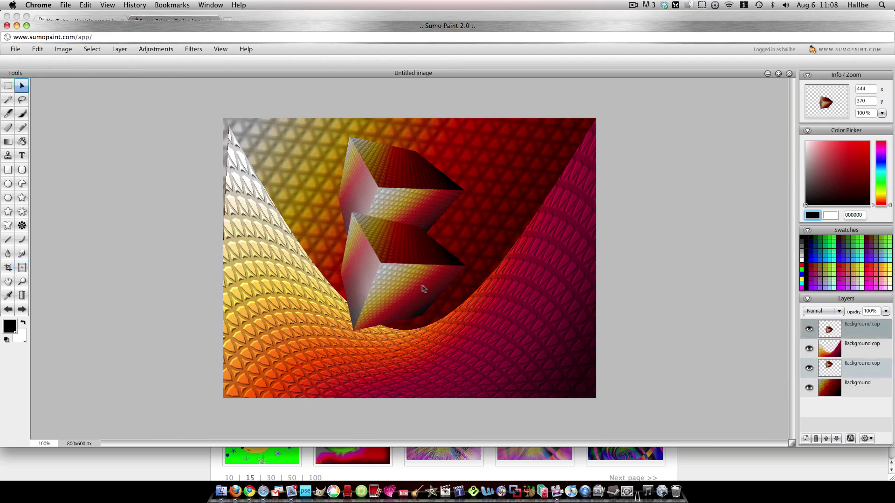
left_click_drag(422, 289, 419, 401)
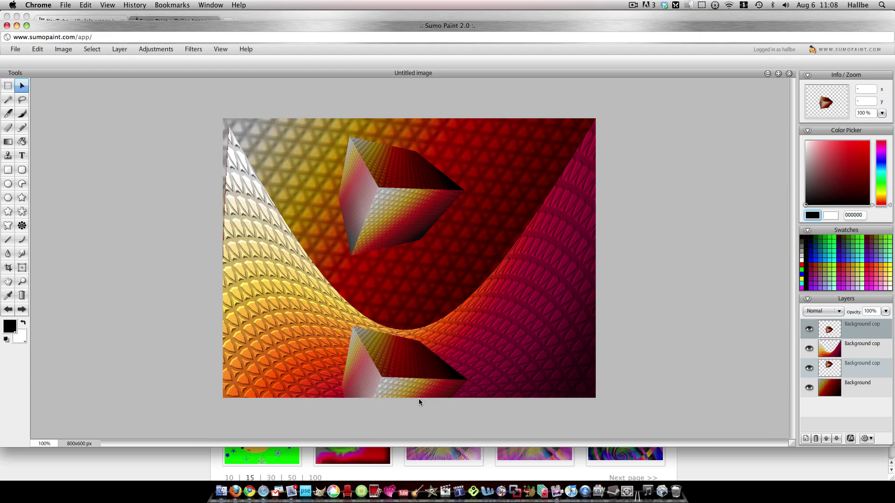
Step: Turn the lower cube black, fade it to 18% opacity, and soften it with Gaussian Blur
left_click(148, 52)
left_click(178, 98)
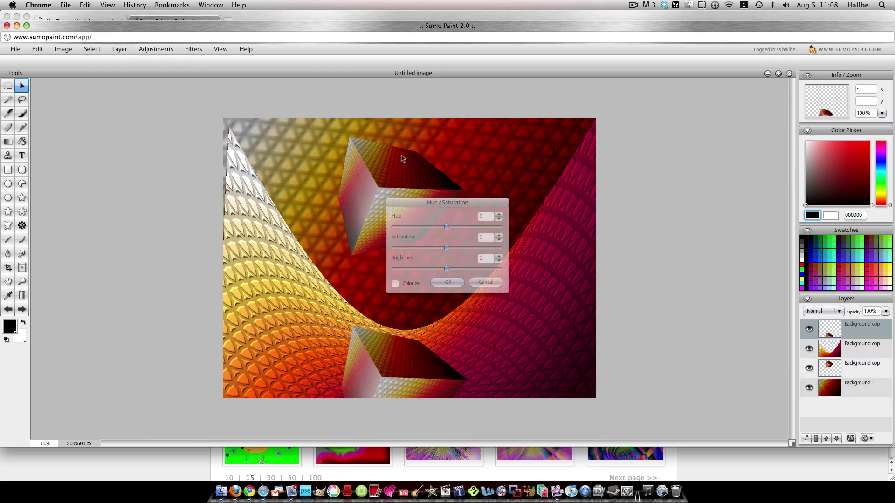
left_click_drag(447, 268, 391, 269)
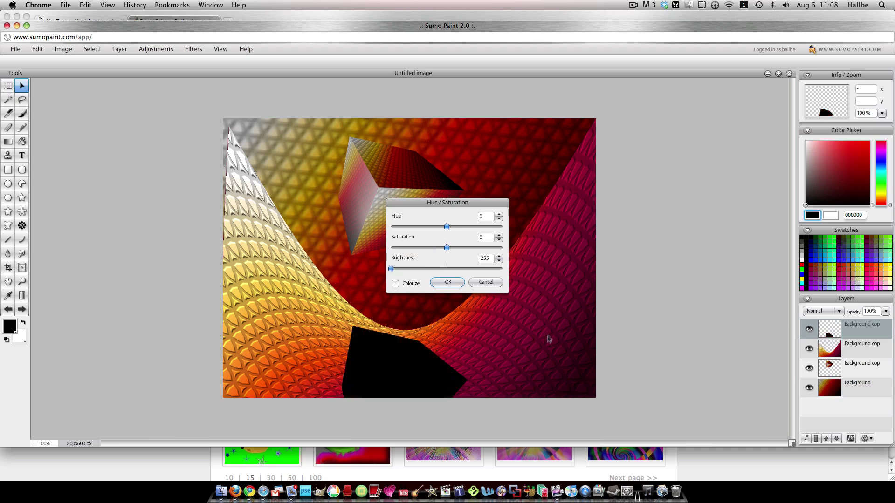
left_click(447, 282)
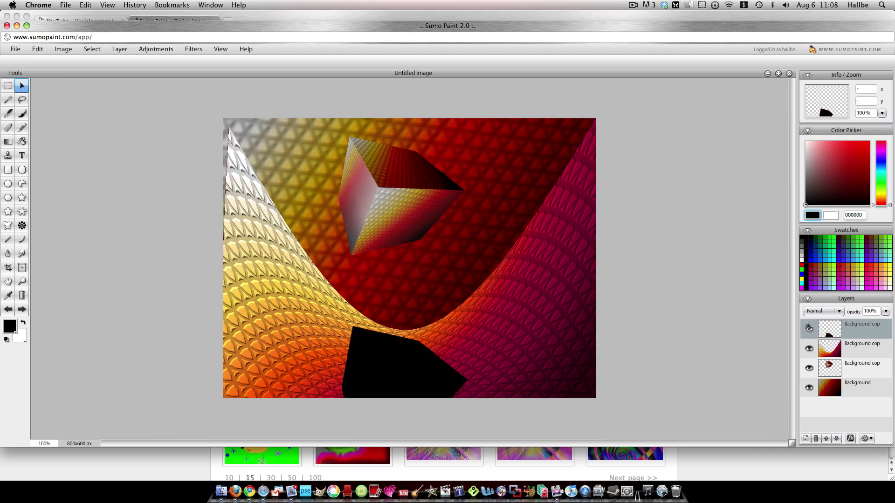
left_click(886, 311)
left_click_drag(865, 320, 859, 323)
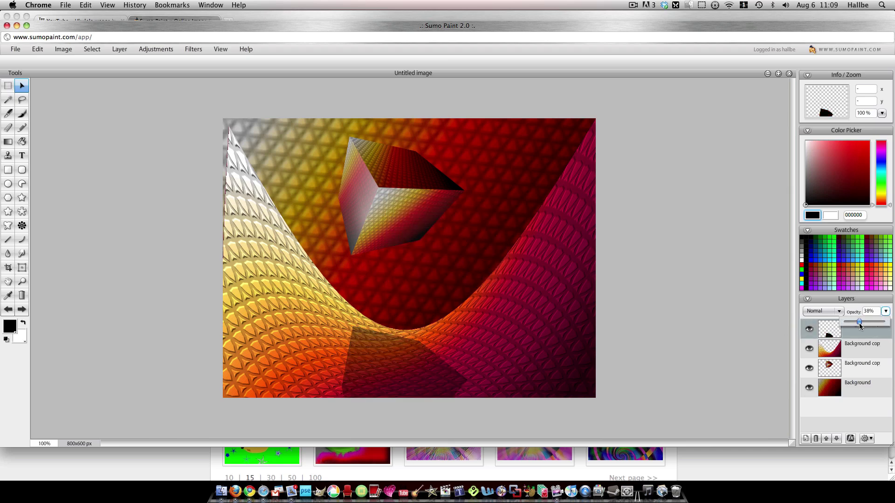
left_click(193, 50)
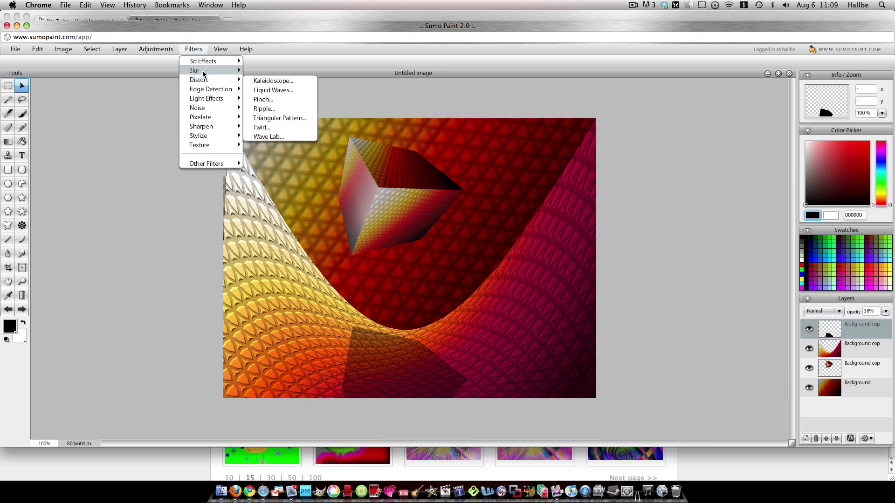
left_click(277, 81)
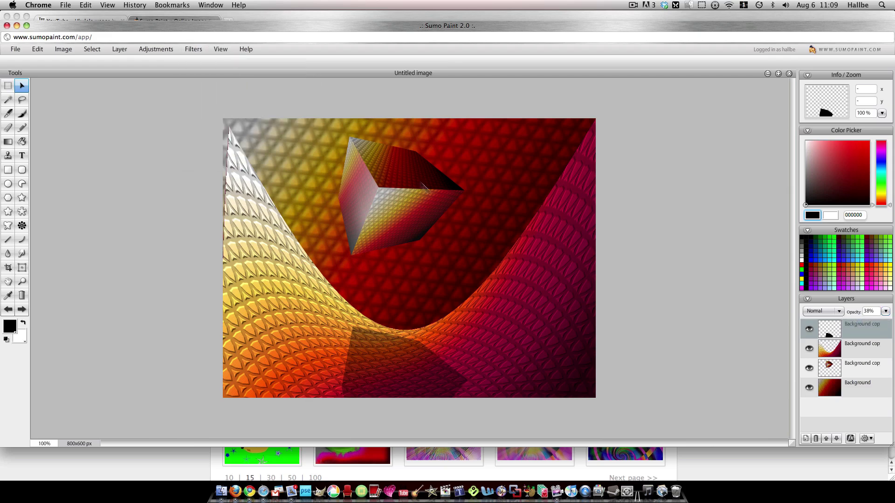
left_click(447, 298)
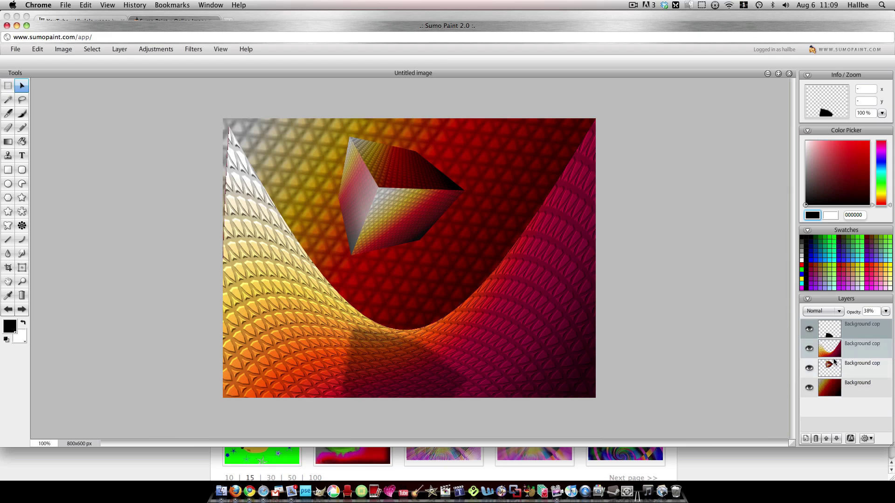
Step: Duplicate the wave pattern layer and start Sphere Designer on the copy
left_click(835, 353)
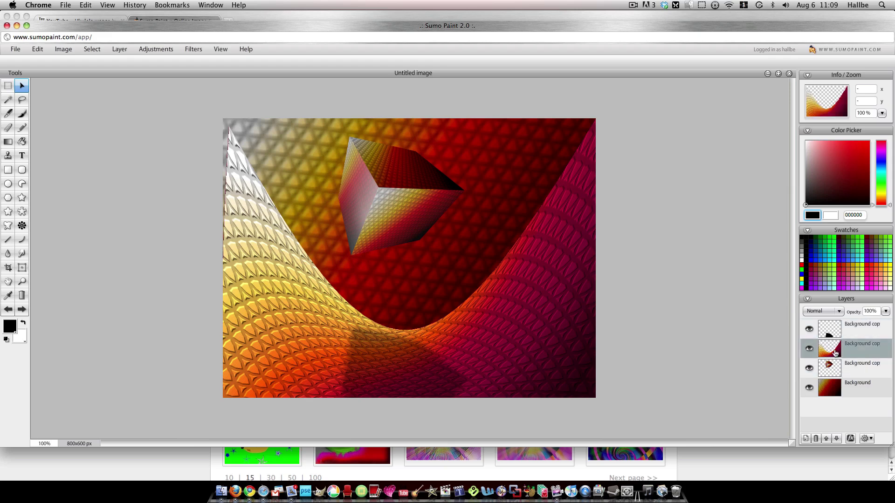
right_click(834, 353)
left_click(835, 354)
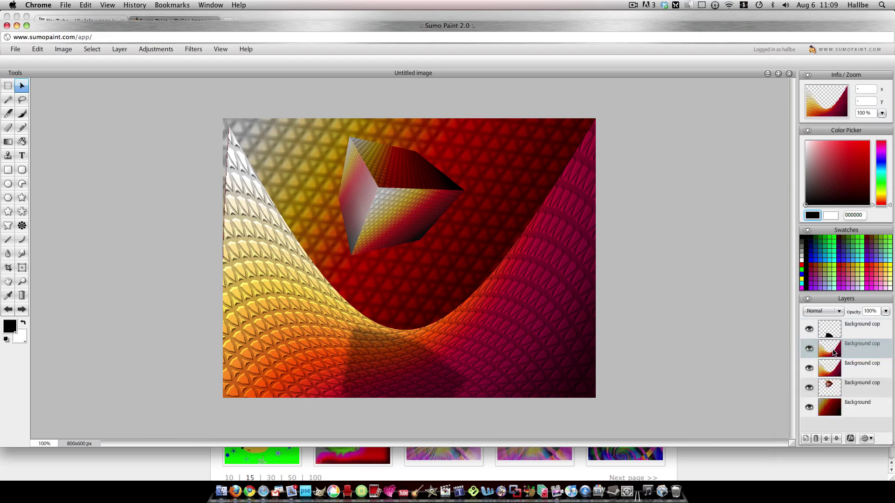
left_click(194, 49)
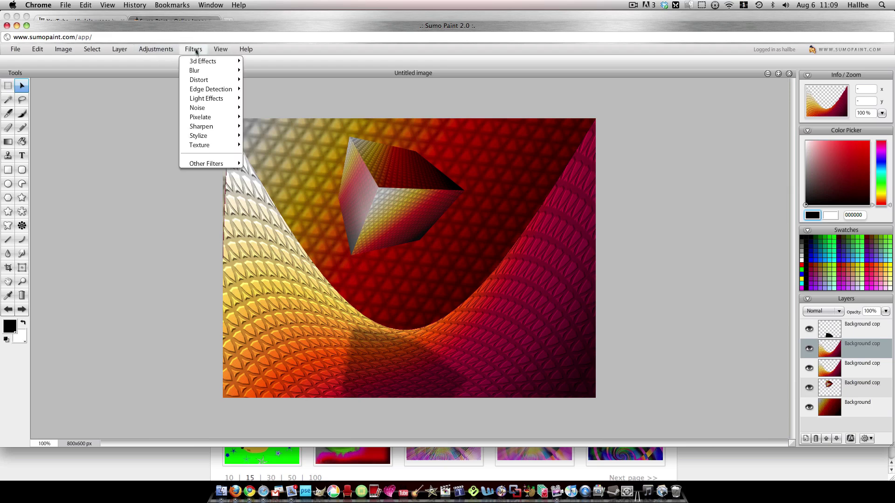
mouse_move(205, 74)
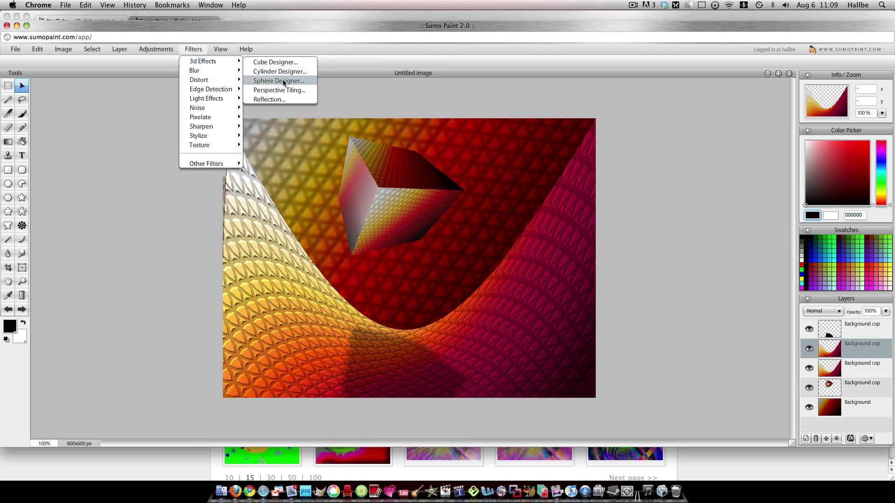
left_click(281, 81)
Step: Move the light, set Rotate X to 182, shrink the radius, and place the sphere left
left_click_drag(464, 187, 683, 160)
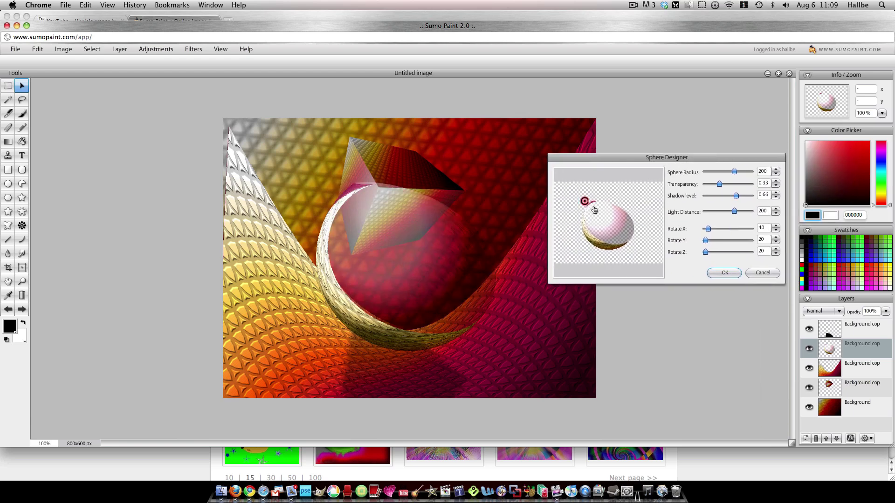
mouse_move(581, 201)
left_mouse_down()
mouse_move(621, 231)
mouse_move(623, 224)
mouse_move(585, 200)
left_mouse_up()
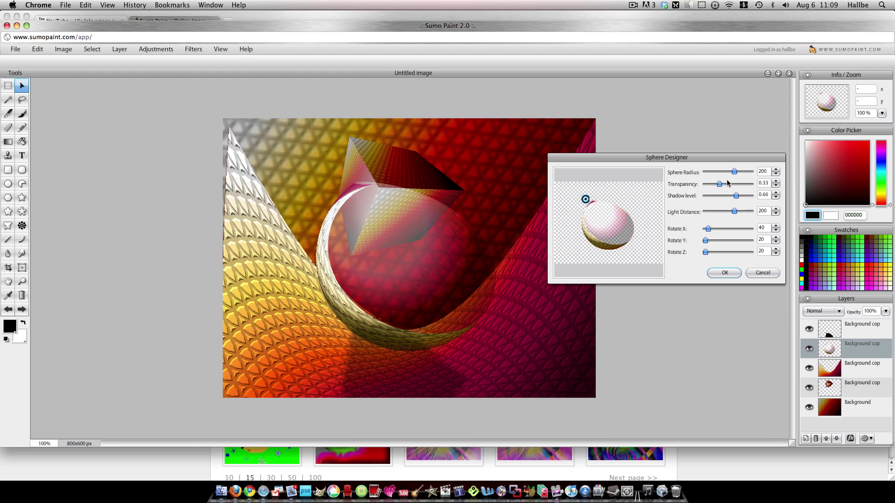
left_click_drag(709, 229, 729, 228)
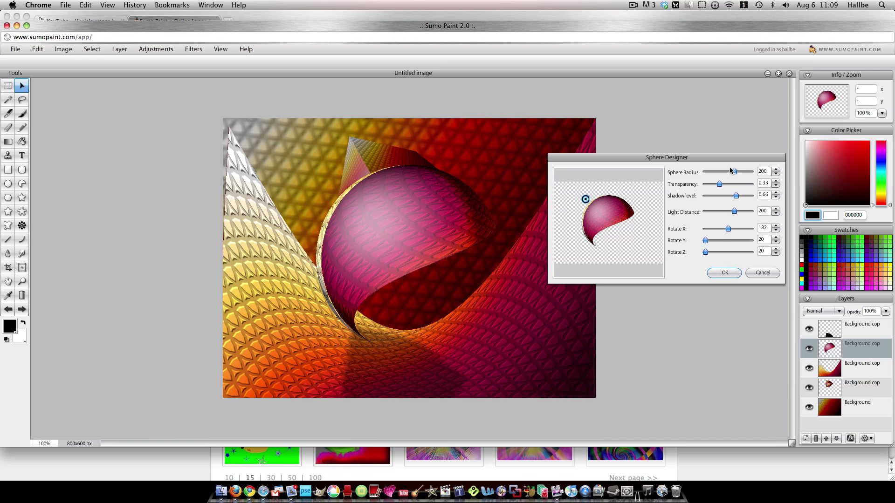
left_click_drag(735, 173, 731, 173)
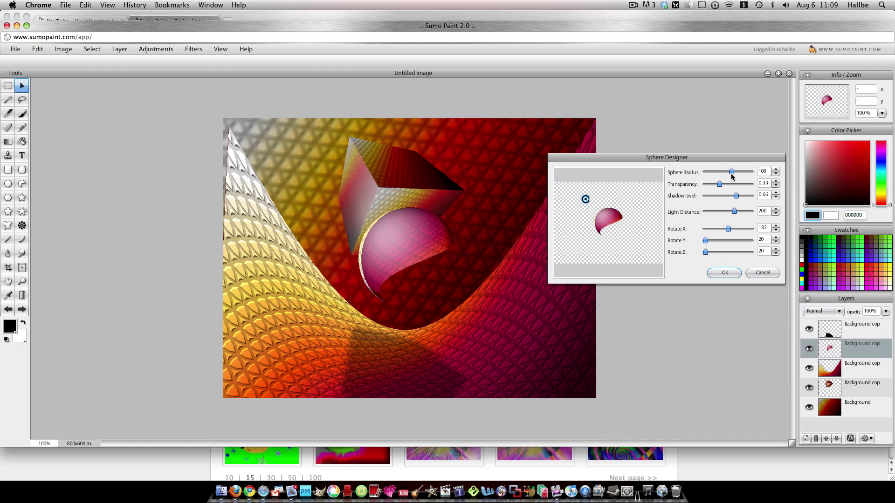
left_click(723, 272)
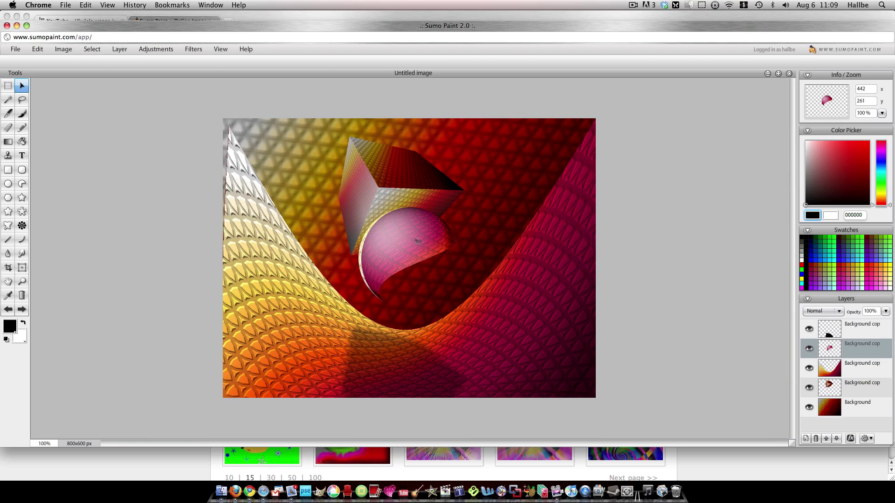
left_click_drag(396, 247, 281, 260)
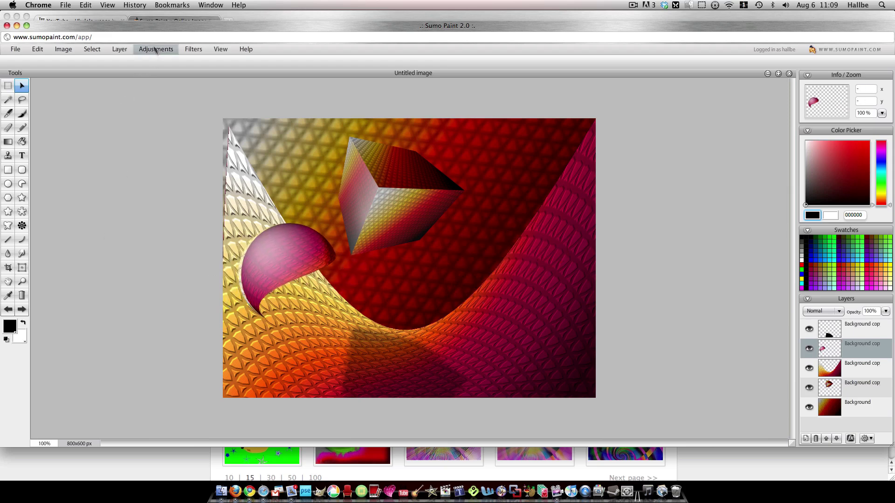
Step: Give the sphere layer a drop shadow: distance 90, angle 89, size 19×23, opacity 68
left_click(116, 49)
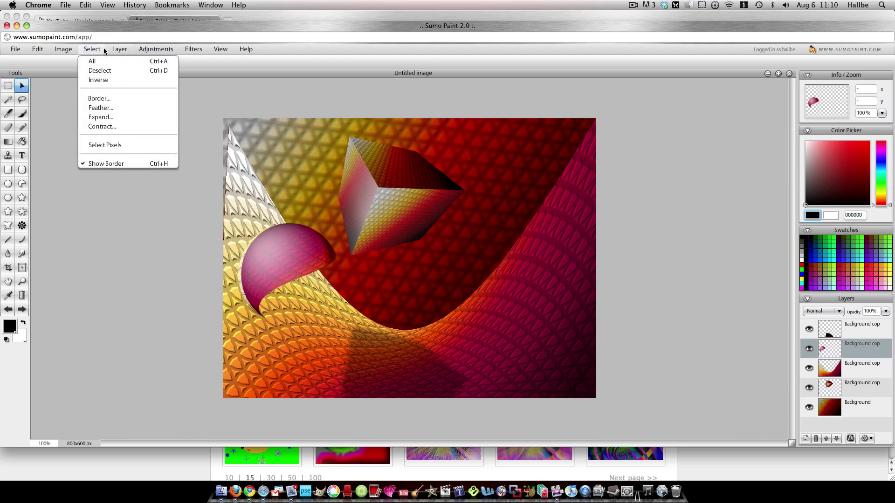
mouse_move(135, 102)
left_click(223, 100)
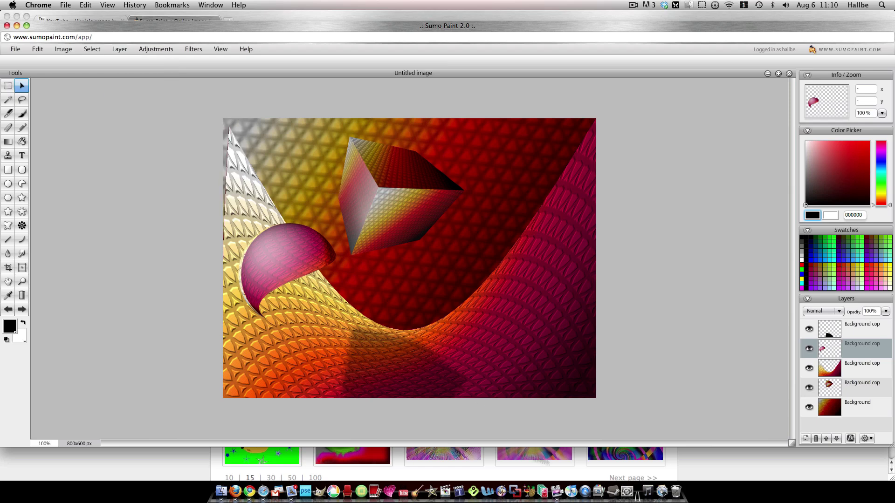
left_click_drag(468, 141, 692, 91)
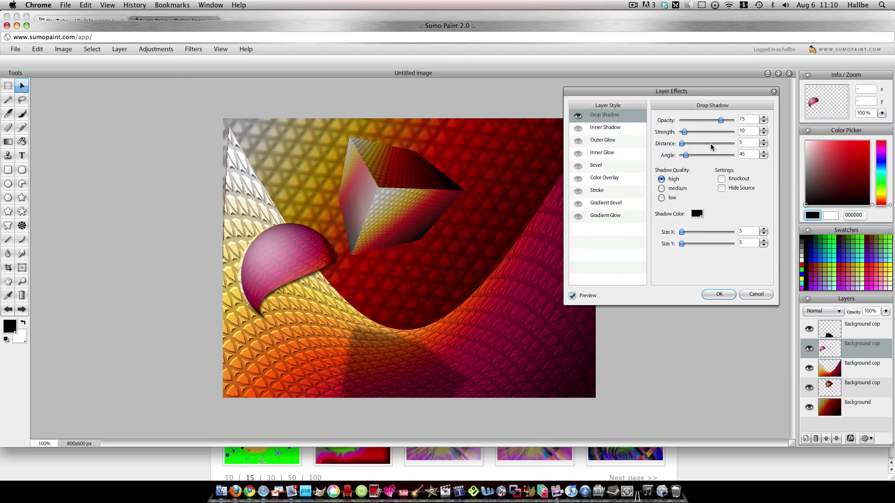
mouse_move(681, 144)
left_mouse_down()
mouse_move(741, 145)
mouse_move(692, 155)
left_mouse_up()
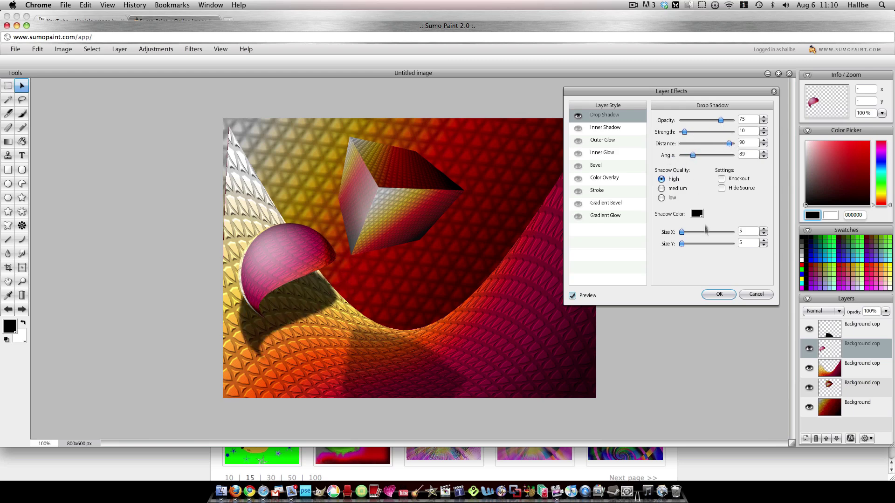
left_click_drag(681, 232, 692, 243)
left_click_drag(721, 120, 717, 122)
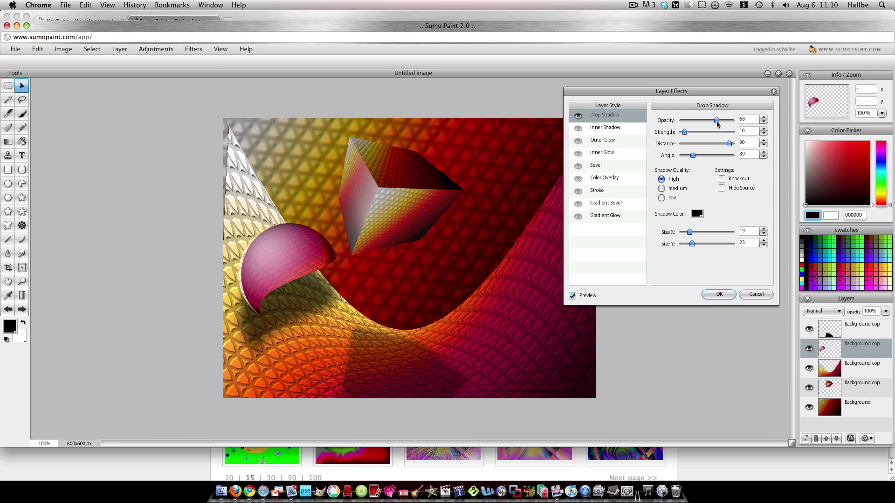
left_click(720, 294)
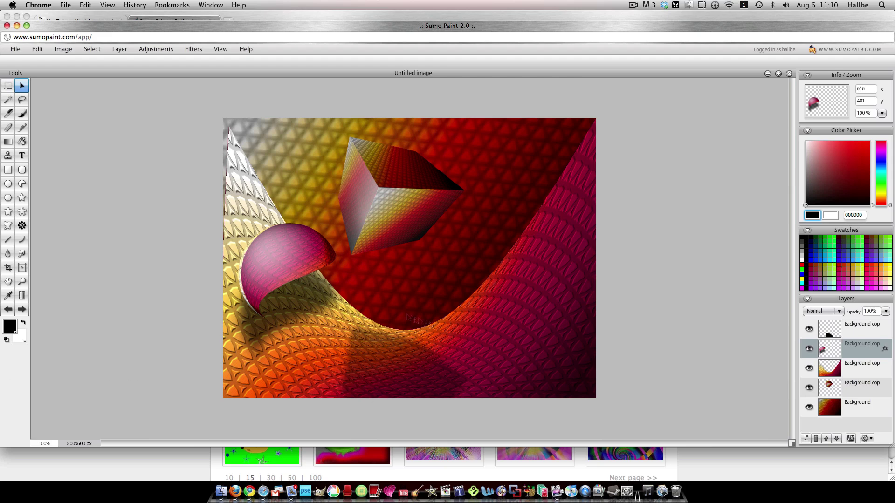
Step: Flatten the image, then colorize it with Hue/Saturation at Hue -140, Saturation 37
right_click(839, 334)
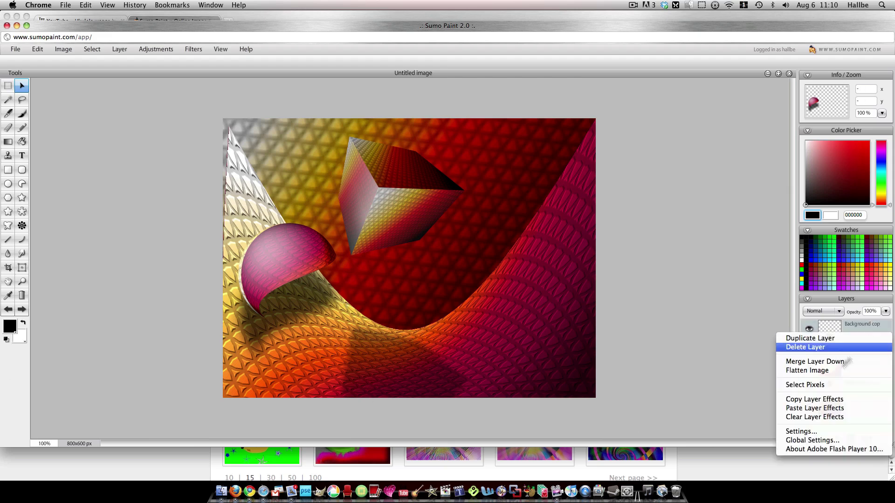
left_click(827, 371)
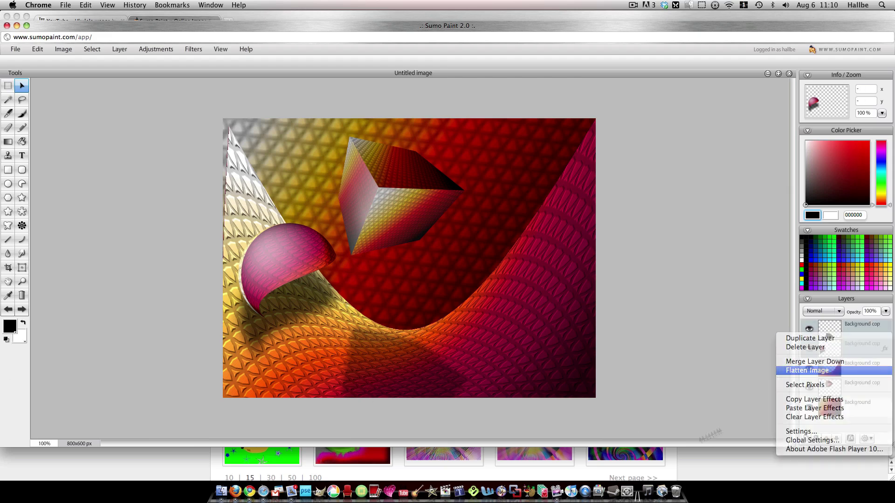
left_click(156, 47)
left_click(166, 98)
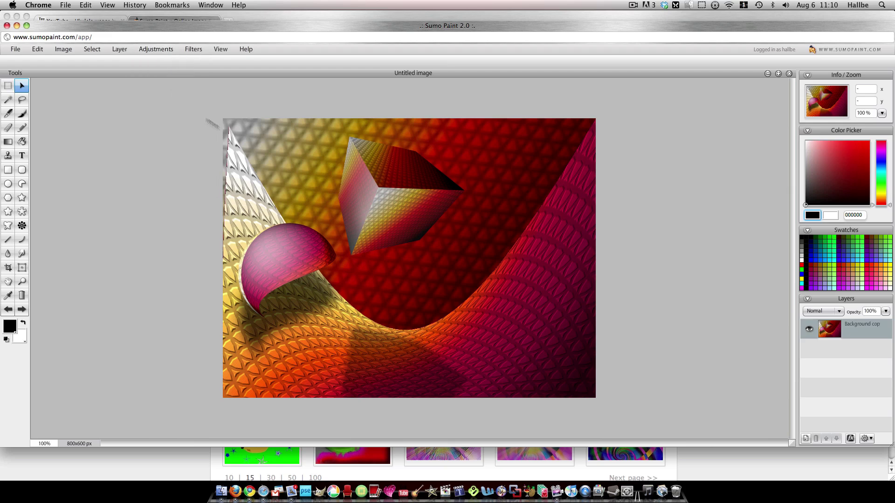
left_click(471, 227)
left_click_drag(448, 203, 631, 188)
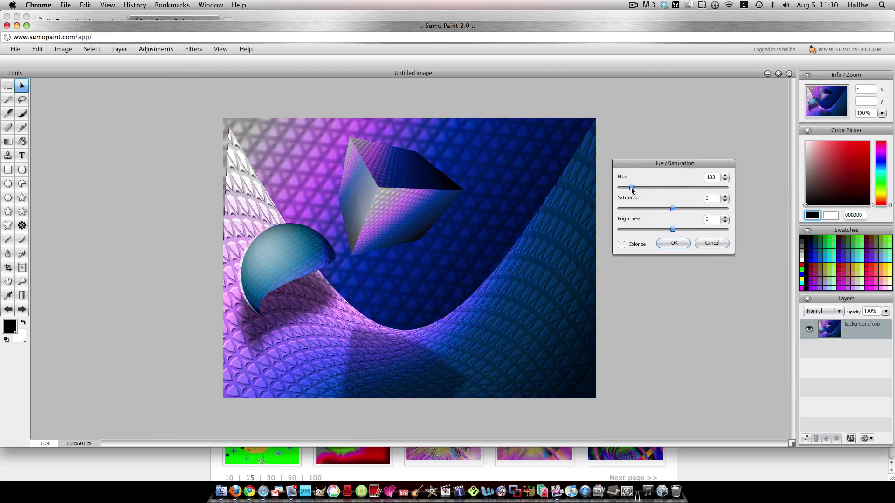
left_click(623, 245)
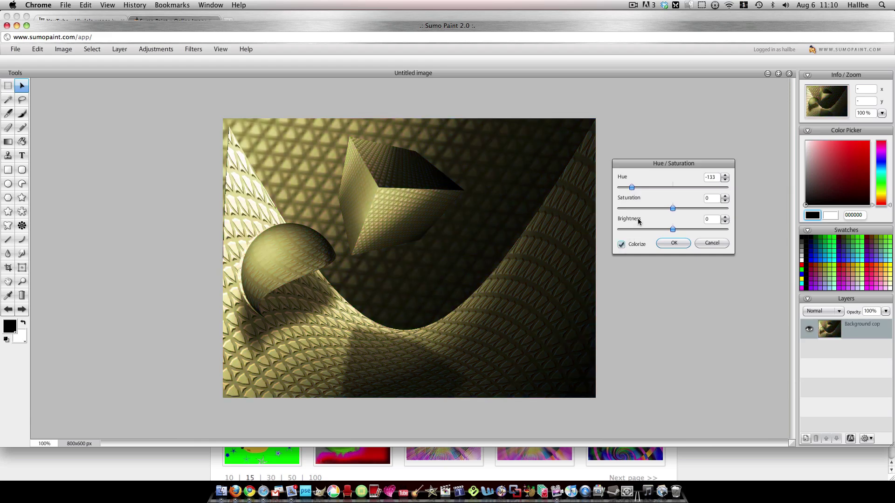
left_click_drag(629, 187, 627, 187)
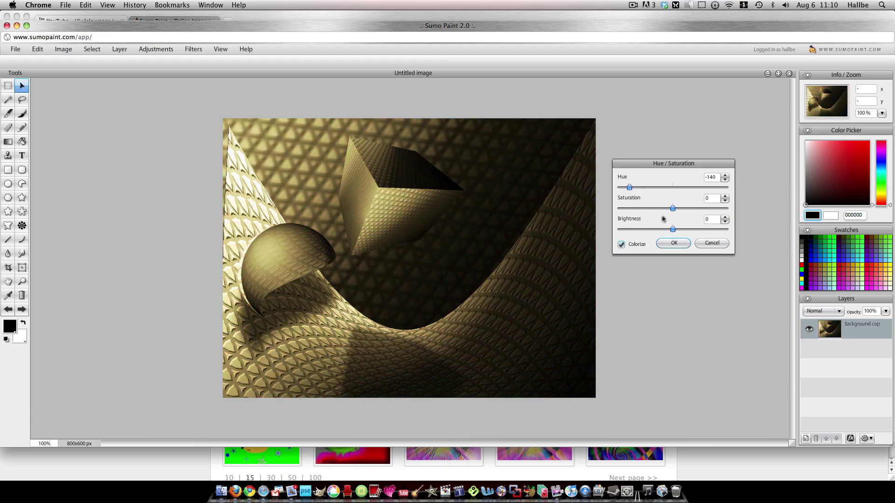
left_click(693, 208)
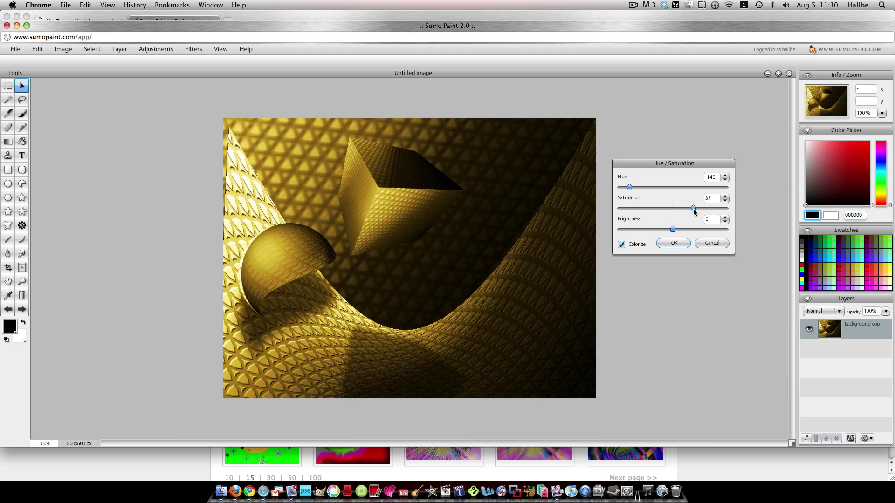
left_click(677, 243)
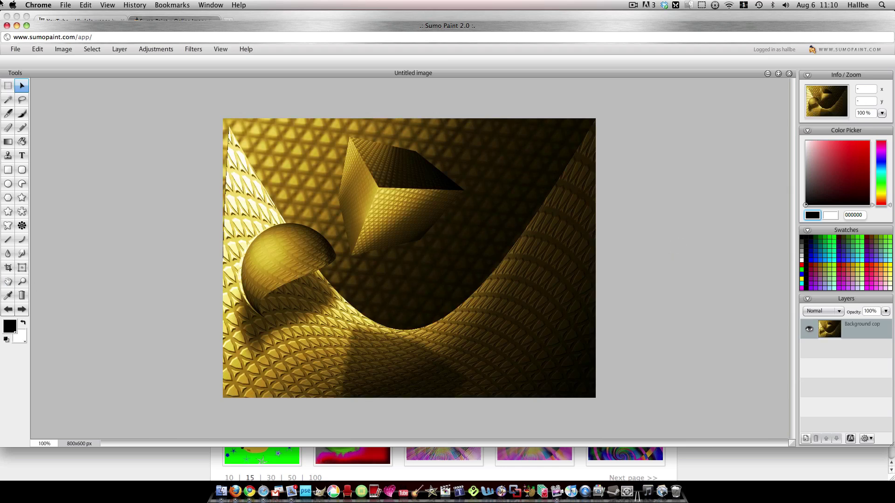